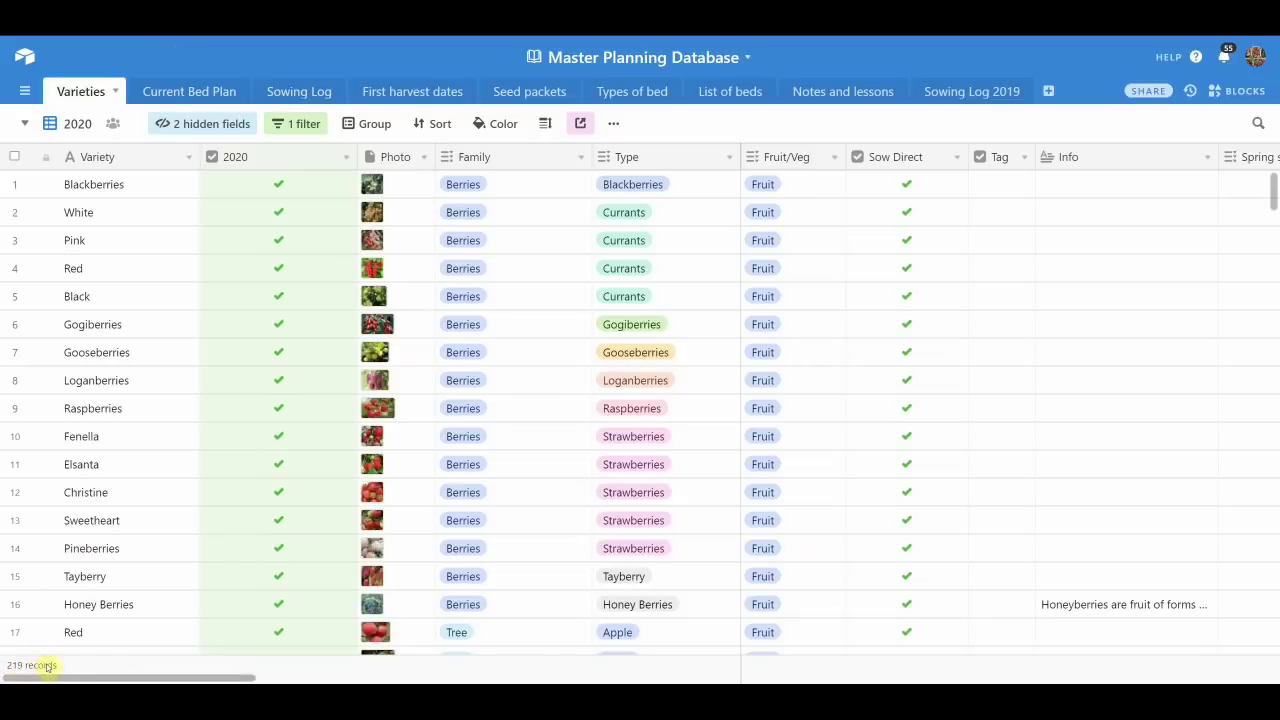
In January sowing log record 57, replace the linked Charlotte variety with Arran Pilot
{"action": "mouse_move", "coordinate": [71, 668]}
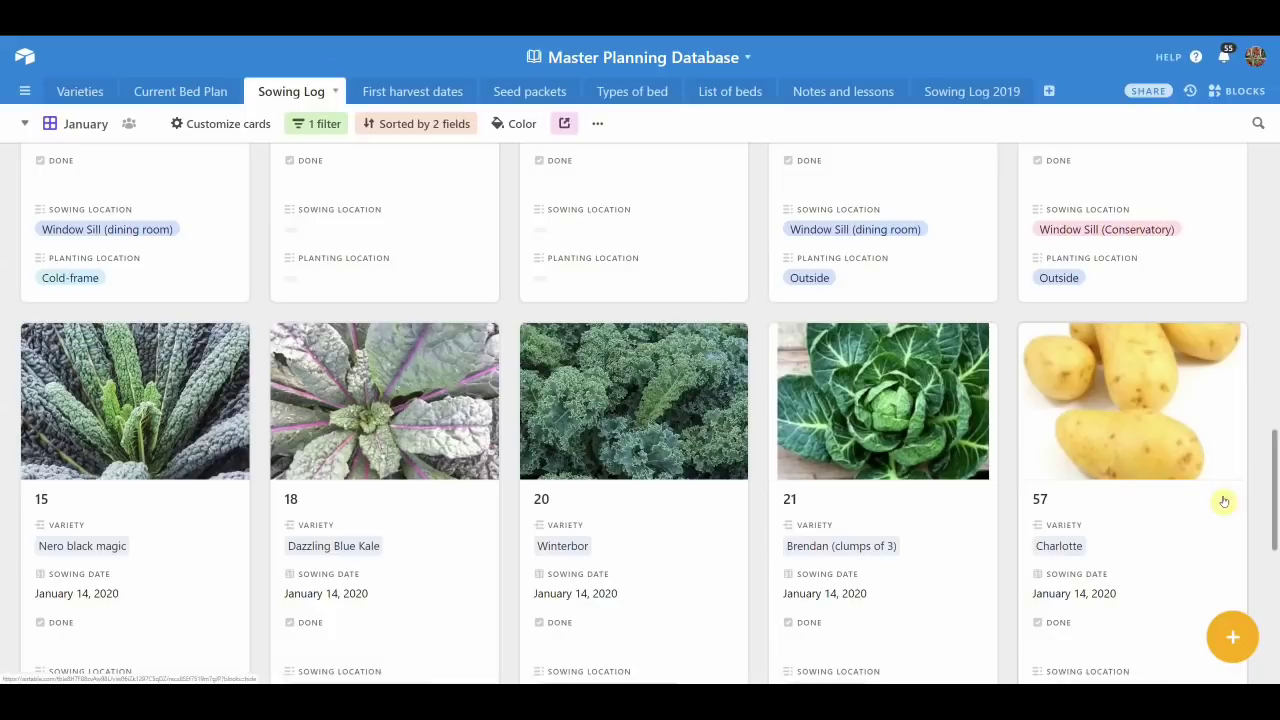
{"action": "left_click_drag", "start_coordinate": [1275, 463], "coordinate": [1275, 491]}
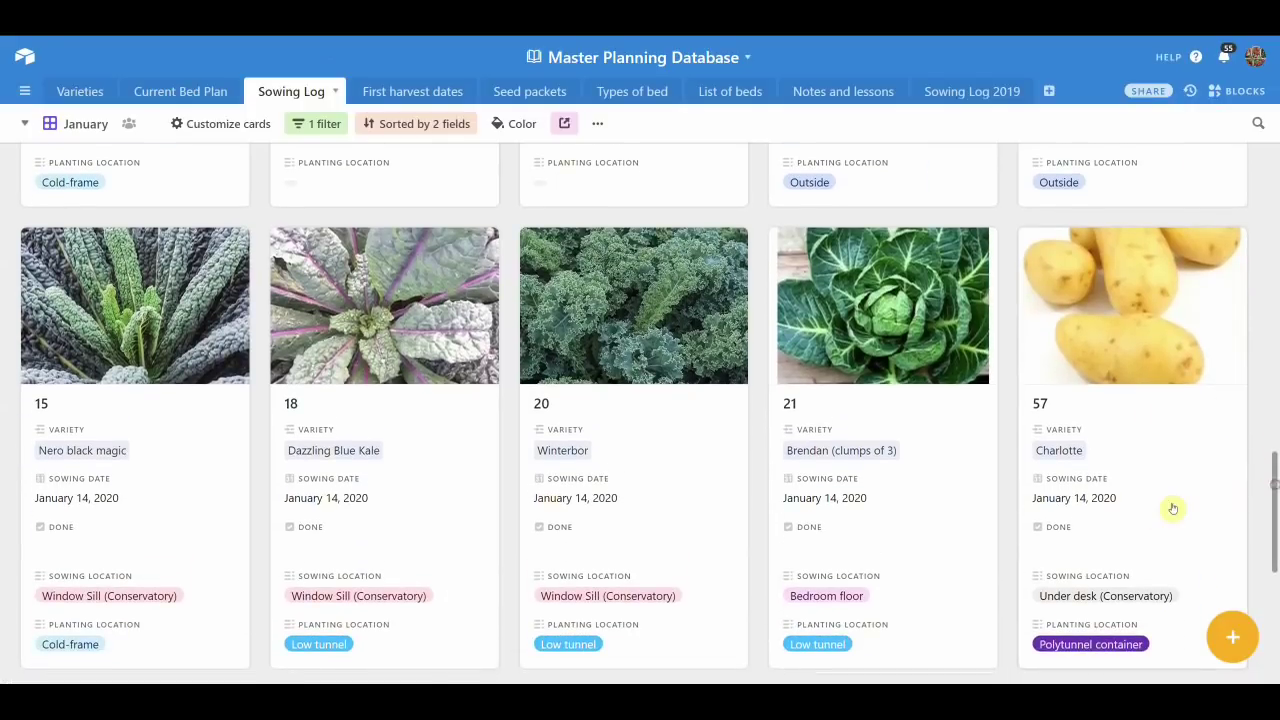
{"action": "left_click", "coordinate": [1160, 454]}
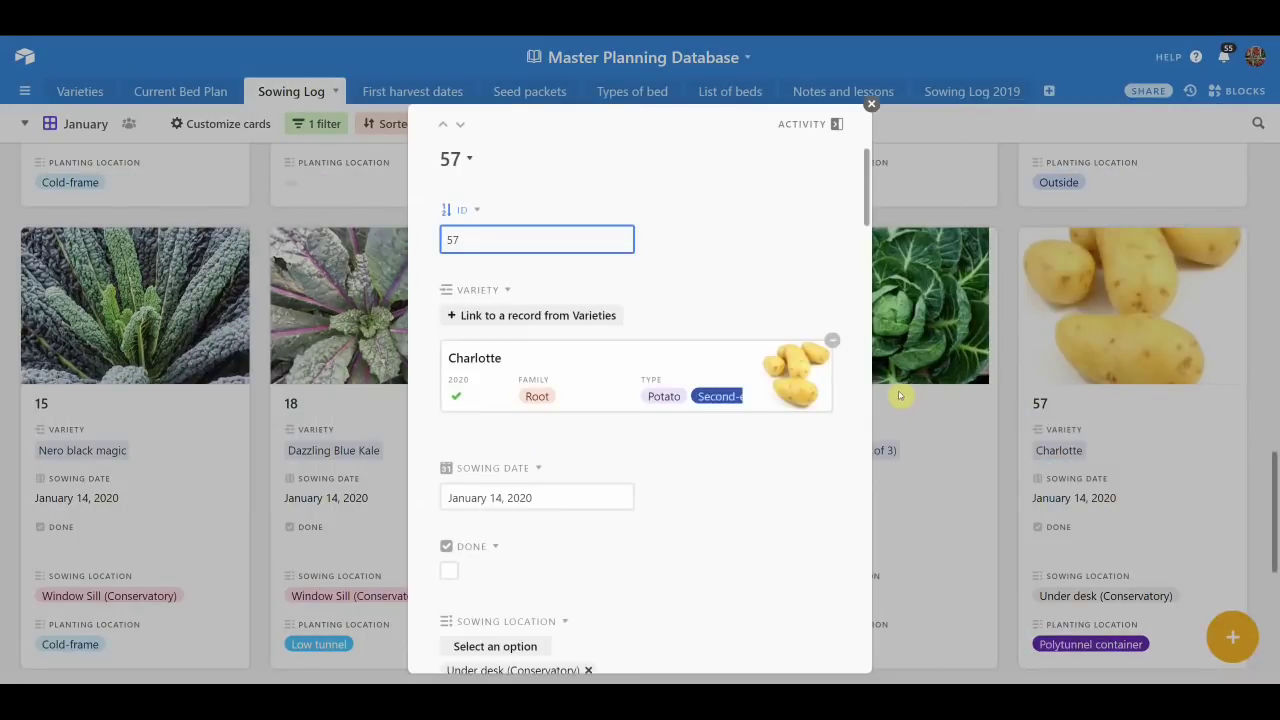
{"action": "left_click", "coordinate": [832, 340]}
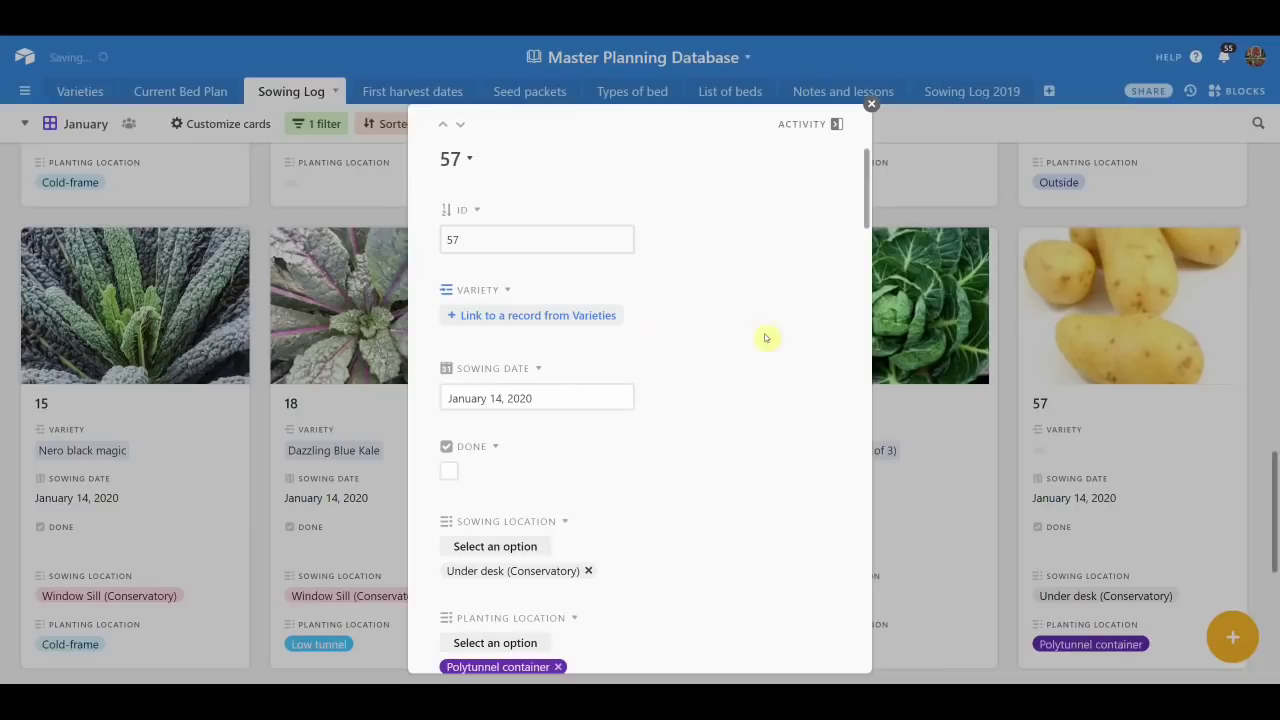
{"action": "left_click", "coordinate": [536, 315]}
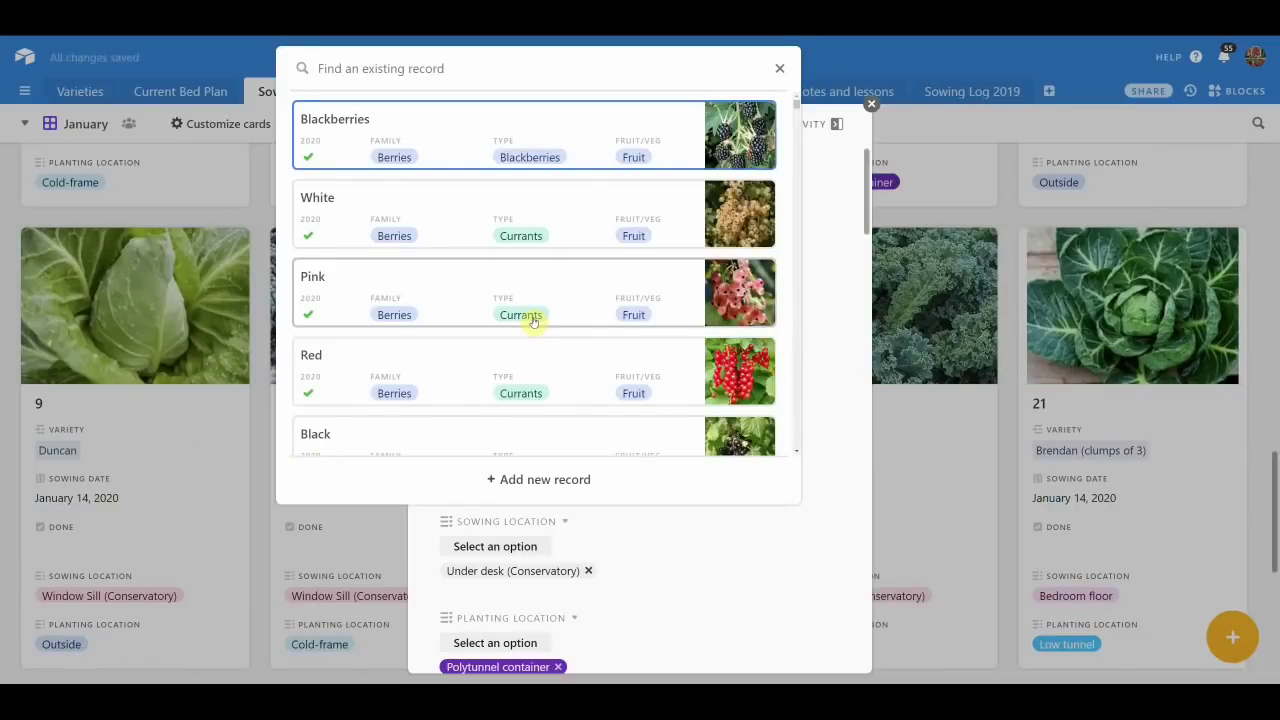
{"action": "type", "text": "arr"}
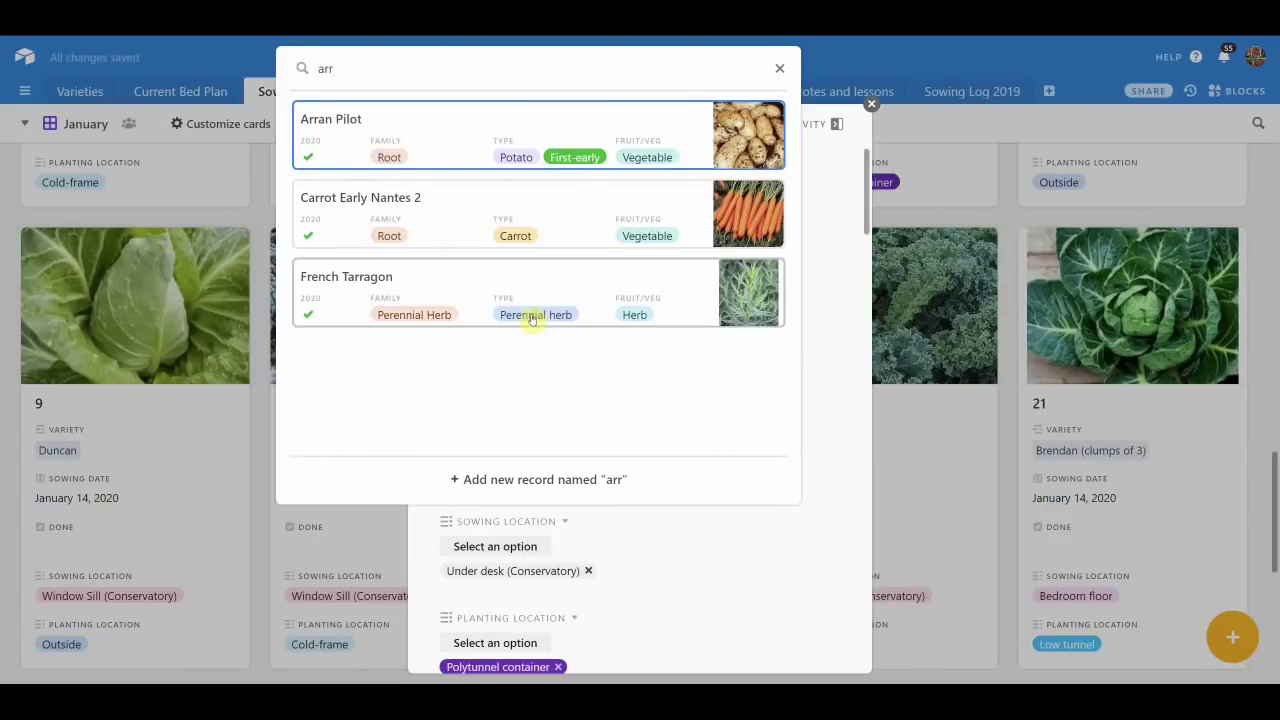
{"action": "left_click", "coordinate": [418, 138]}
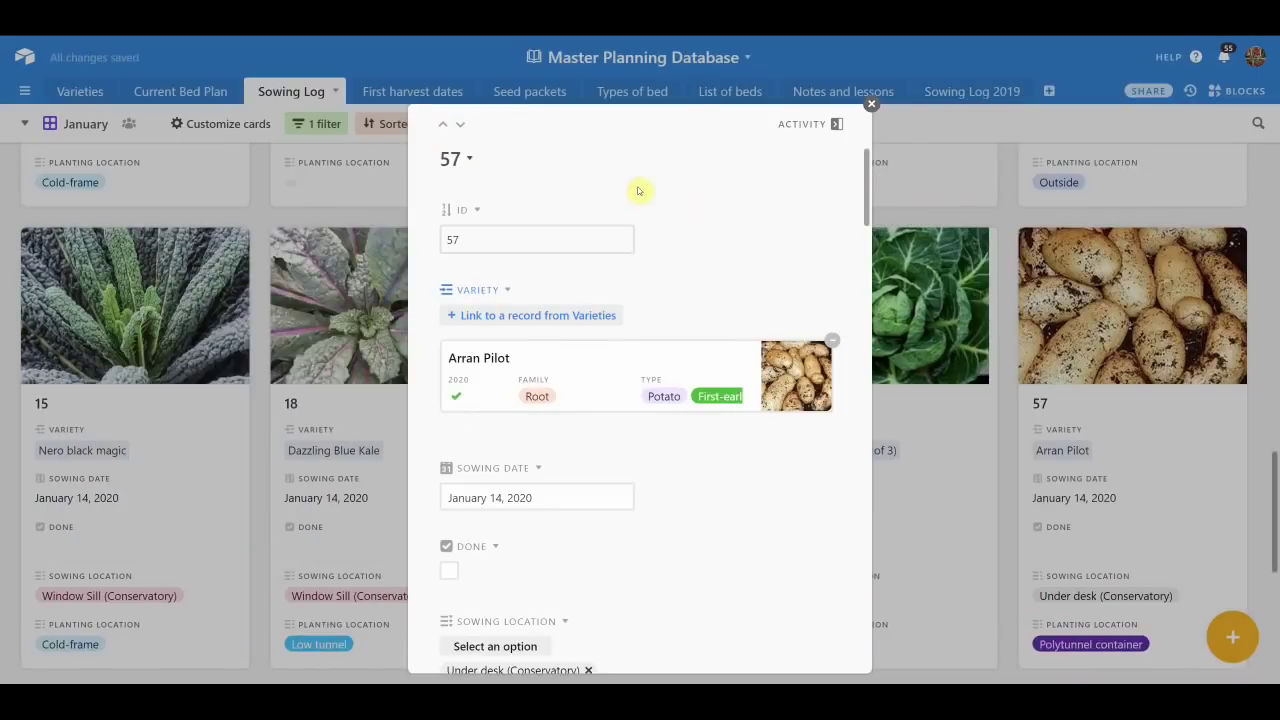
Set the Arran Pilot record's sowing date to today, January 11, 2020, and mark the sowing as done
{"action": "left_click", "coordinate": [586, 495]}
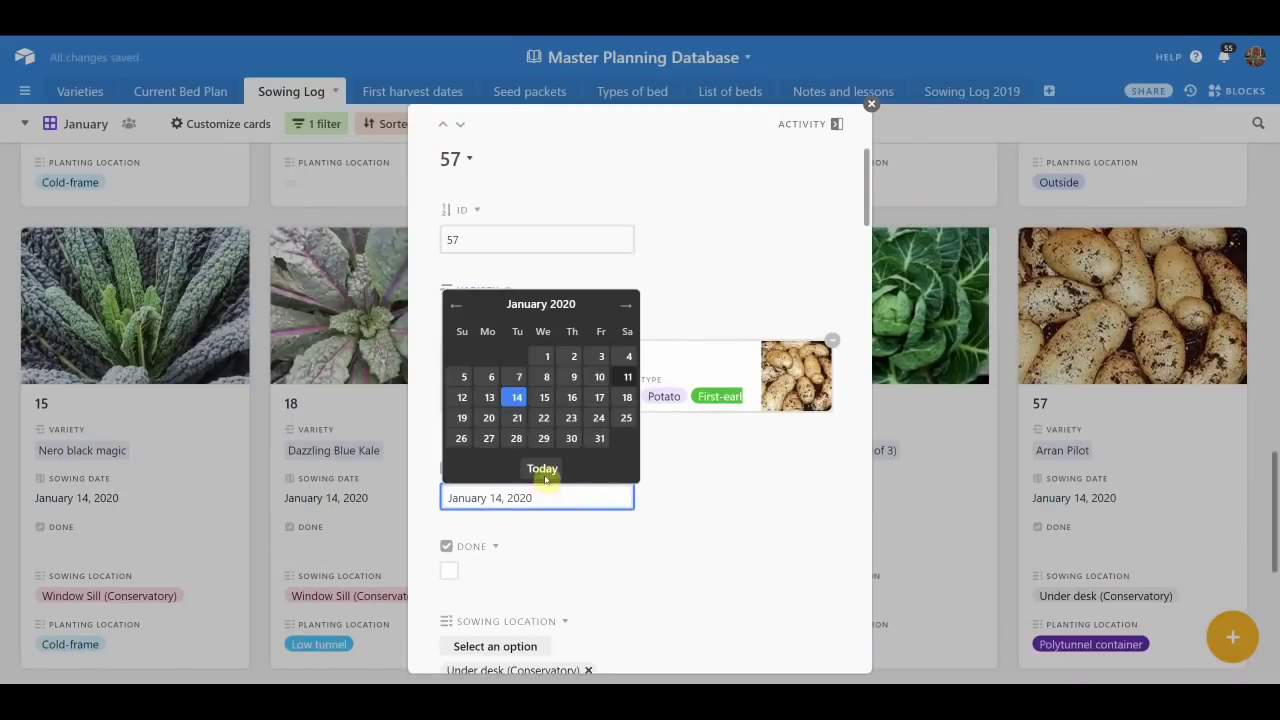
{"action": "left_click", "coordinate": [545, 468]}
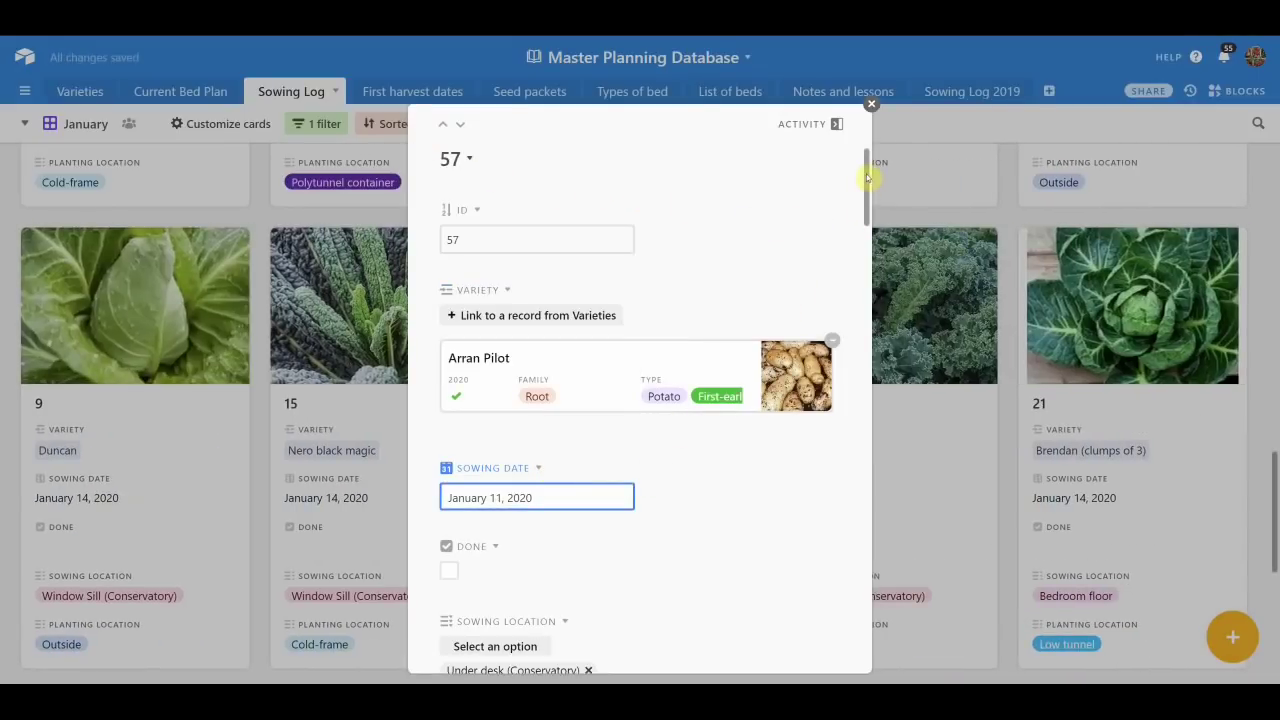
{"action": "left_click", "coordinate": [866, 172]}
{"action": "left_click_drag", "start_coordinate": [866, 172], "coordinate": [866, 194]}
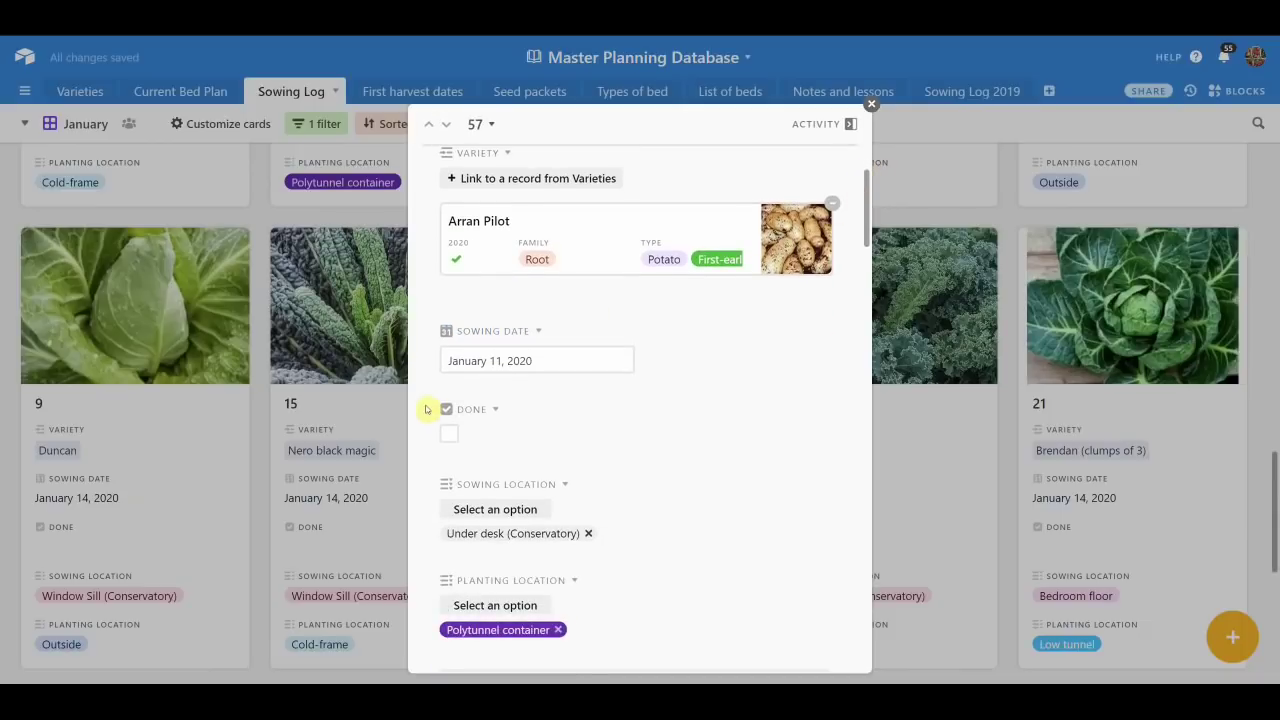
{"action": "left_click", "coordinate": [449, 434]}
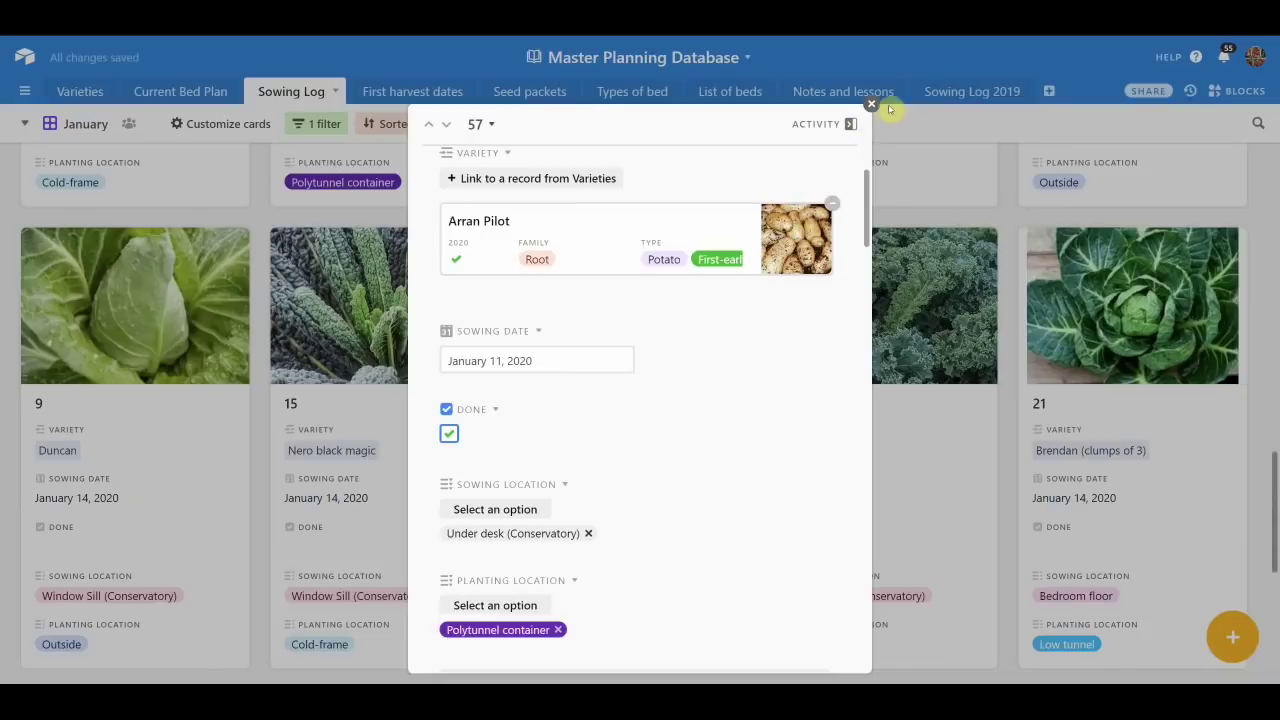
{"action": "left_click", "coordinate": [872, 106]}
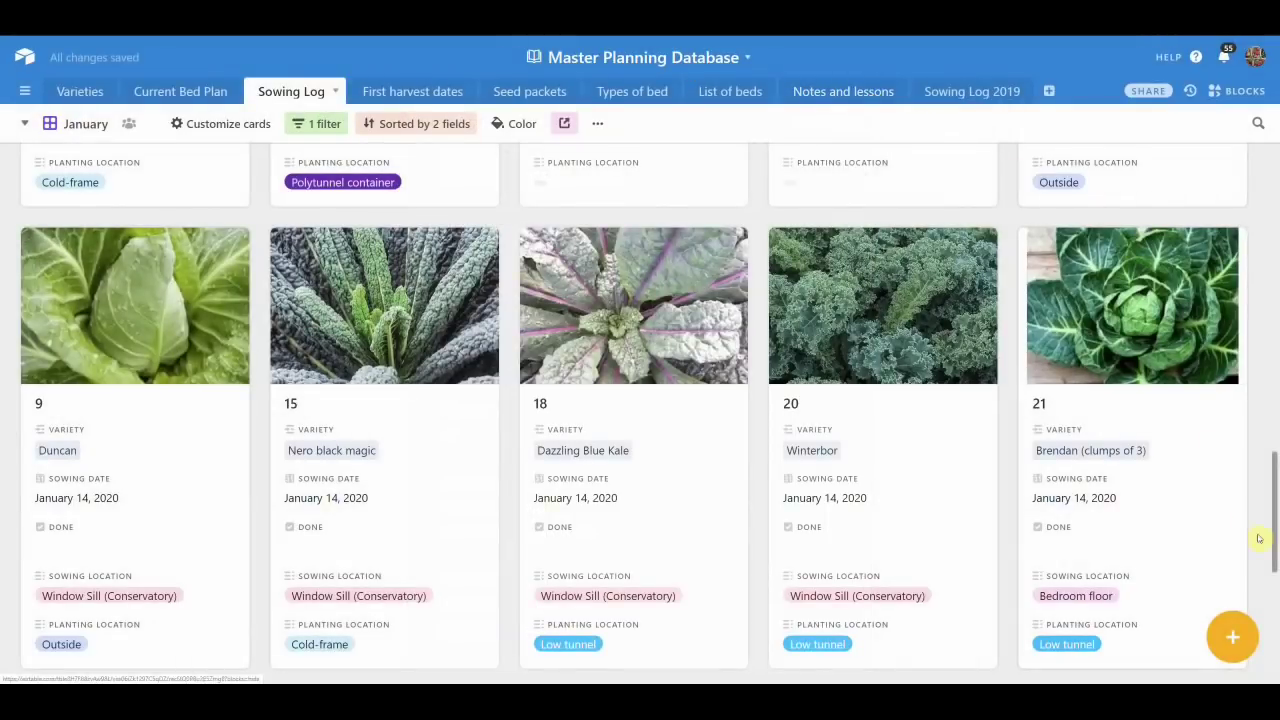
Duplicate the Arran Pilot record in the January sowing log
{"action": "left_click_drag", "start_coordinate": [1271, 537], "coordinate": [1275, 435]}
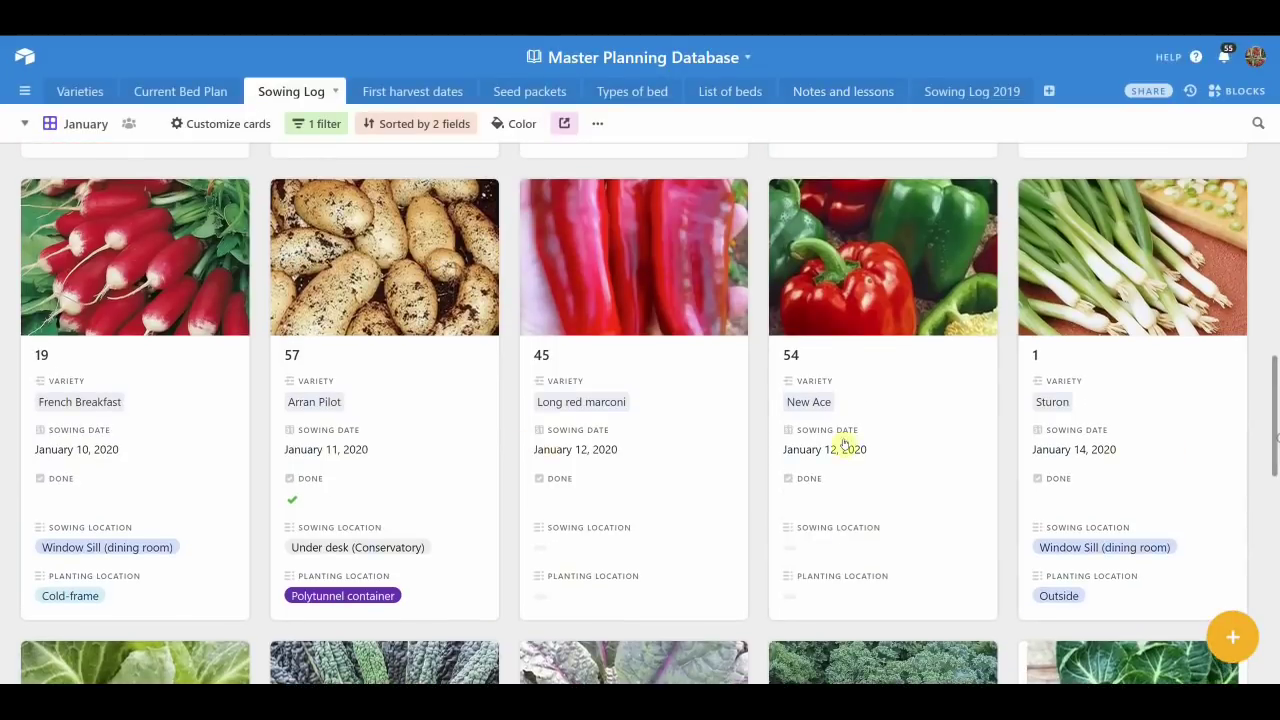
{"action": "right_click", "coordinate": [407, 380]}
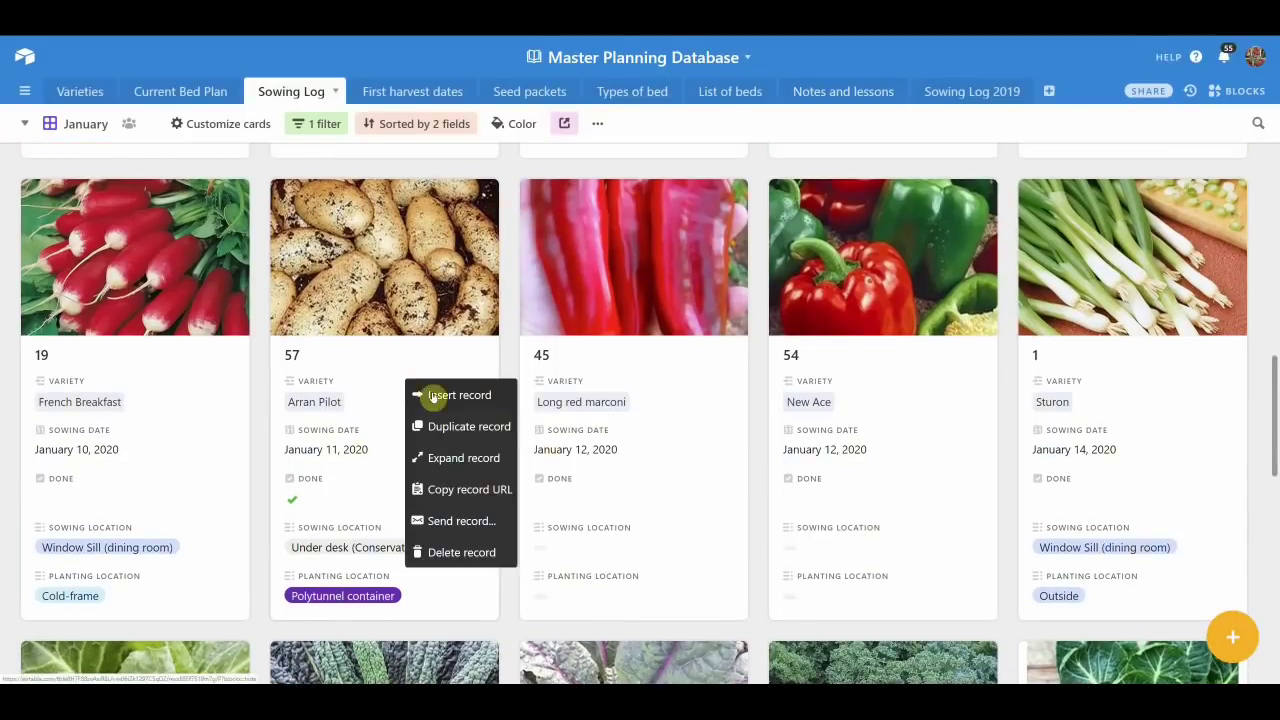
{"action": "left_click", "coordinate": [467, 422]}
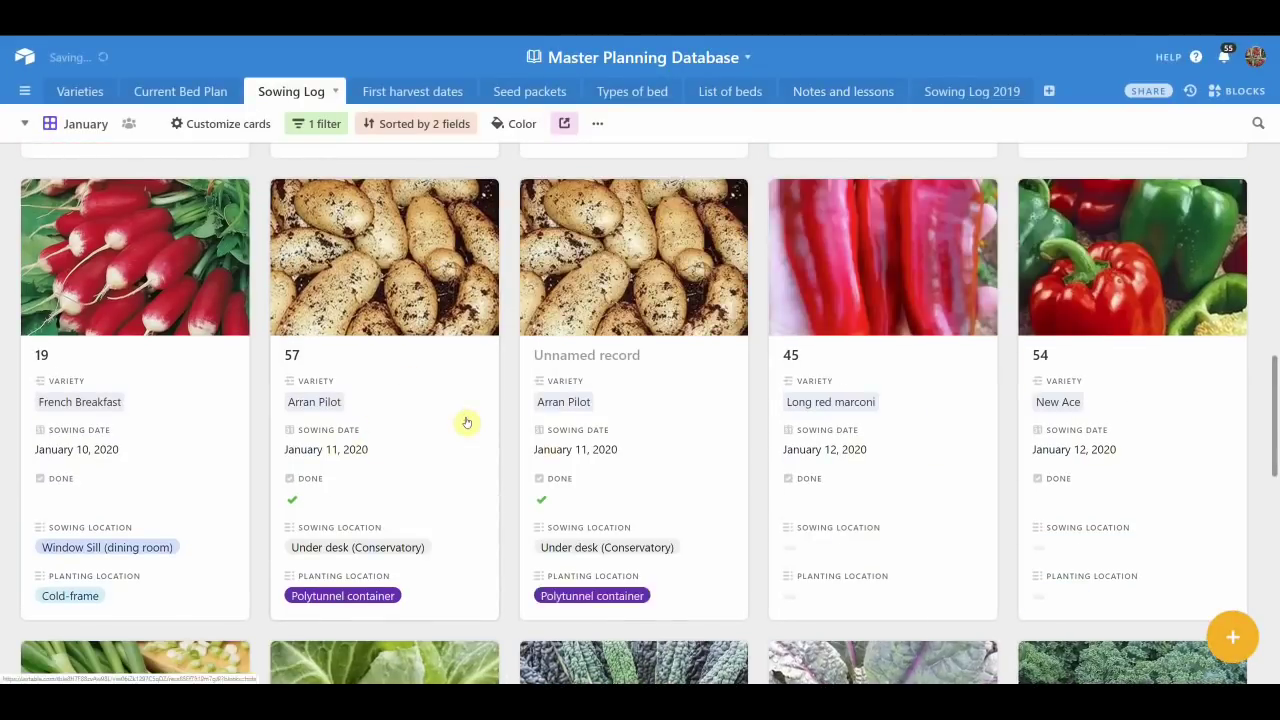
In the duplicated Arran Pilot record, replace the linked variety with Swift-potato and check the remaining sowing details
{"action": "left_click", "coordinate": [711, 420]}
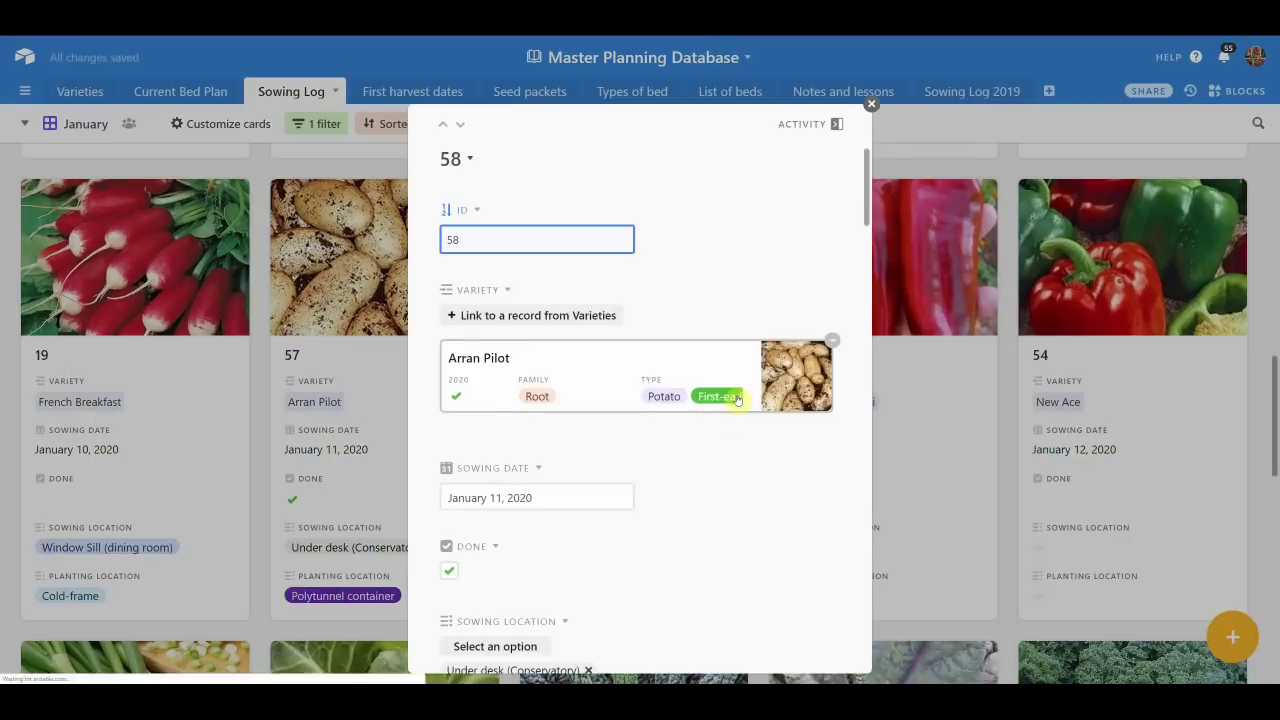
{"action": "left_click", "coordinate": [829, 340]}
{"action": "left_click", "coordinate": [536, 316]}
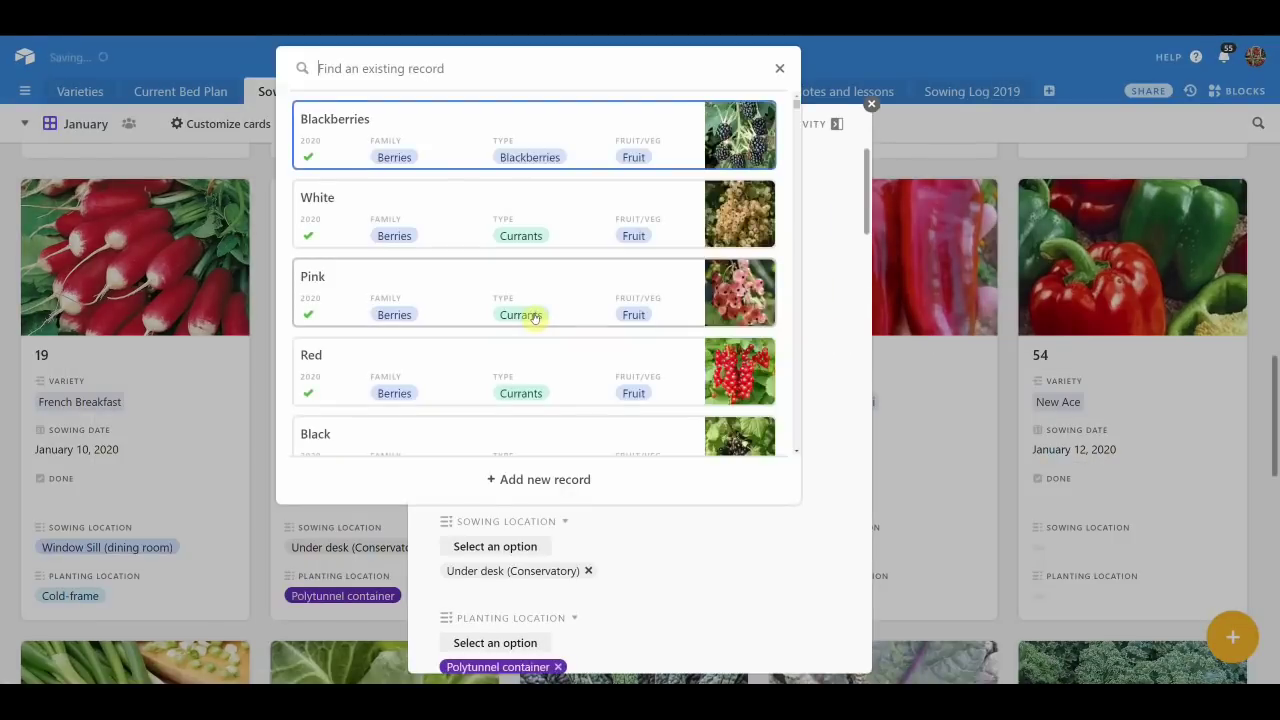
{"action": "type", "text": "swift"}
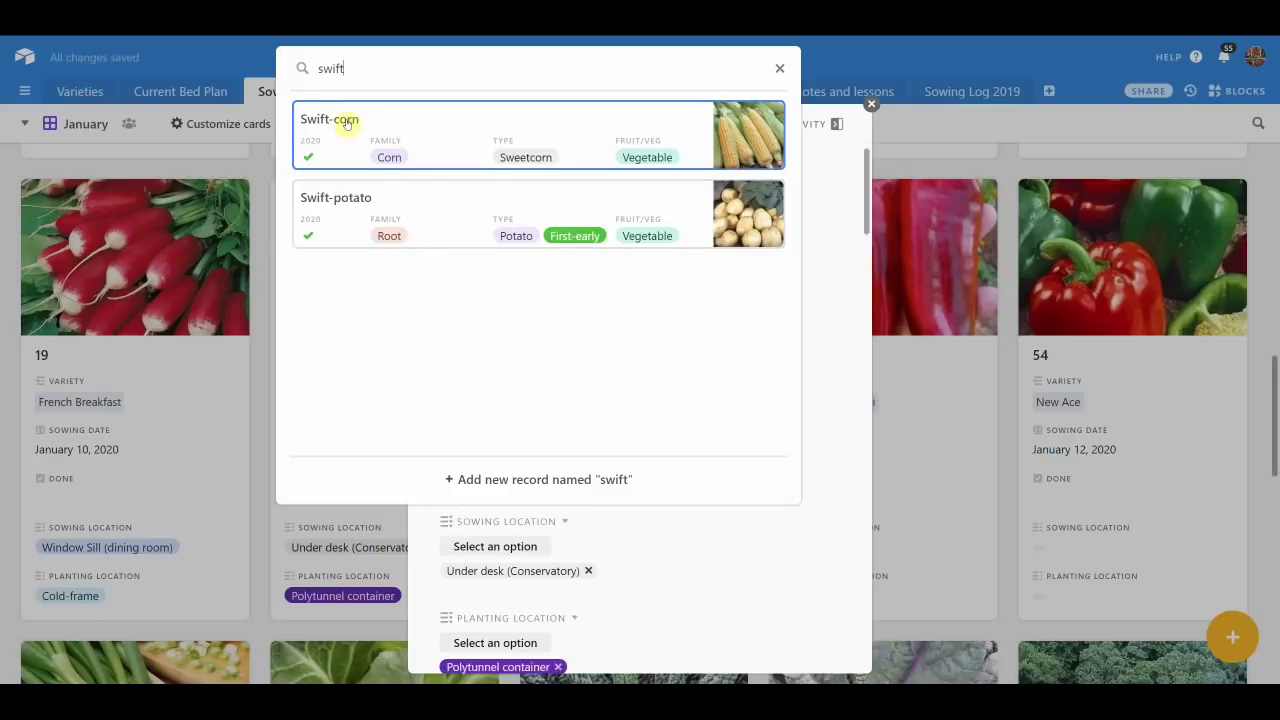
{"action": "left_click", "coordinate": [438, 210]}
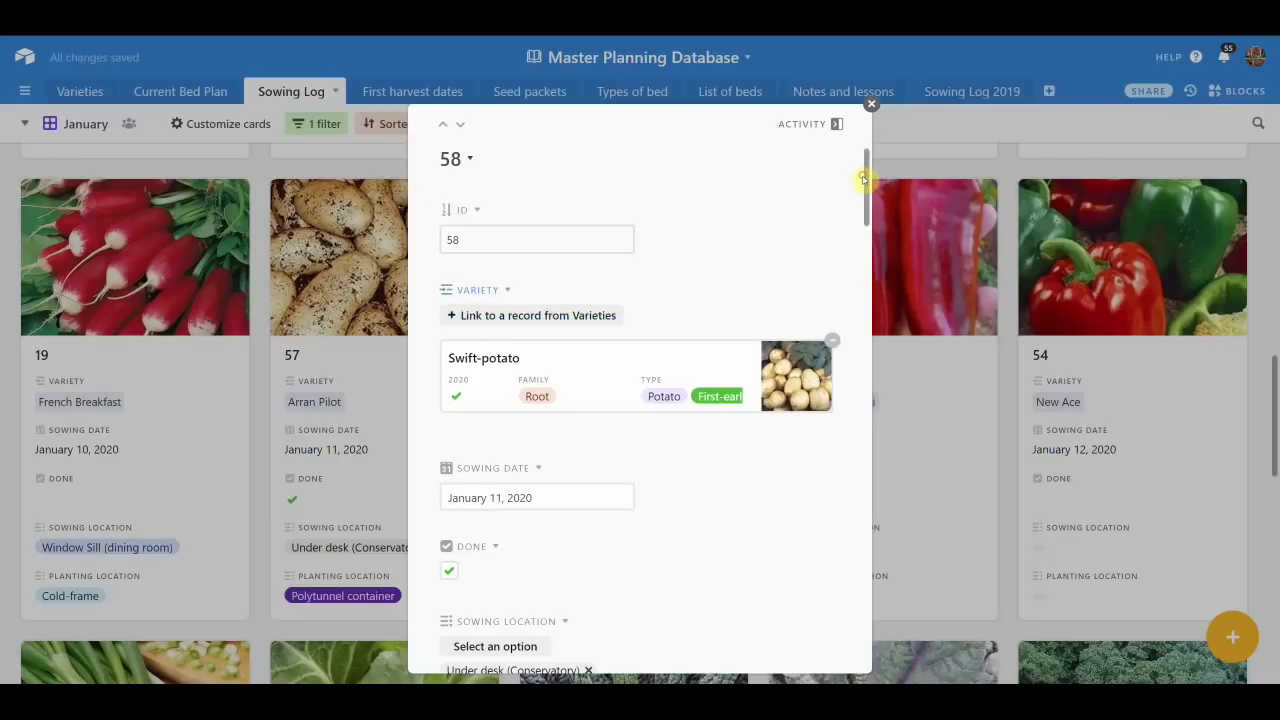
{"action": "scroll", "coordinate": [865, 187], "scroll_direction": "down", "scroll_amount": 2}
{"action": "scroll", "coordinate": [865, 190], "scroll_direction": "down", "scroll_amount": 3}
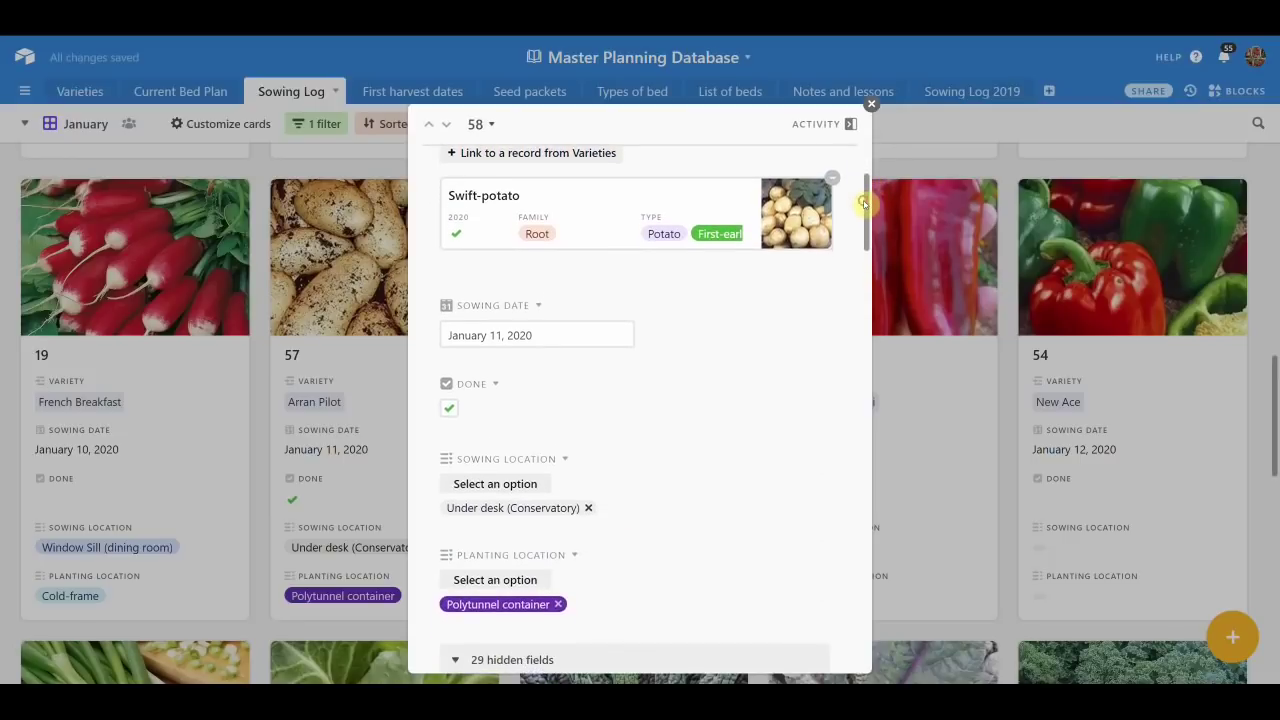
{"action": "left_click", "coordinate": [870, 100]}
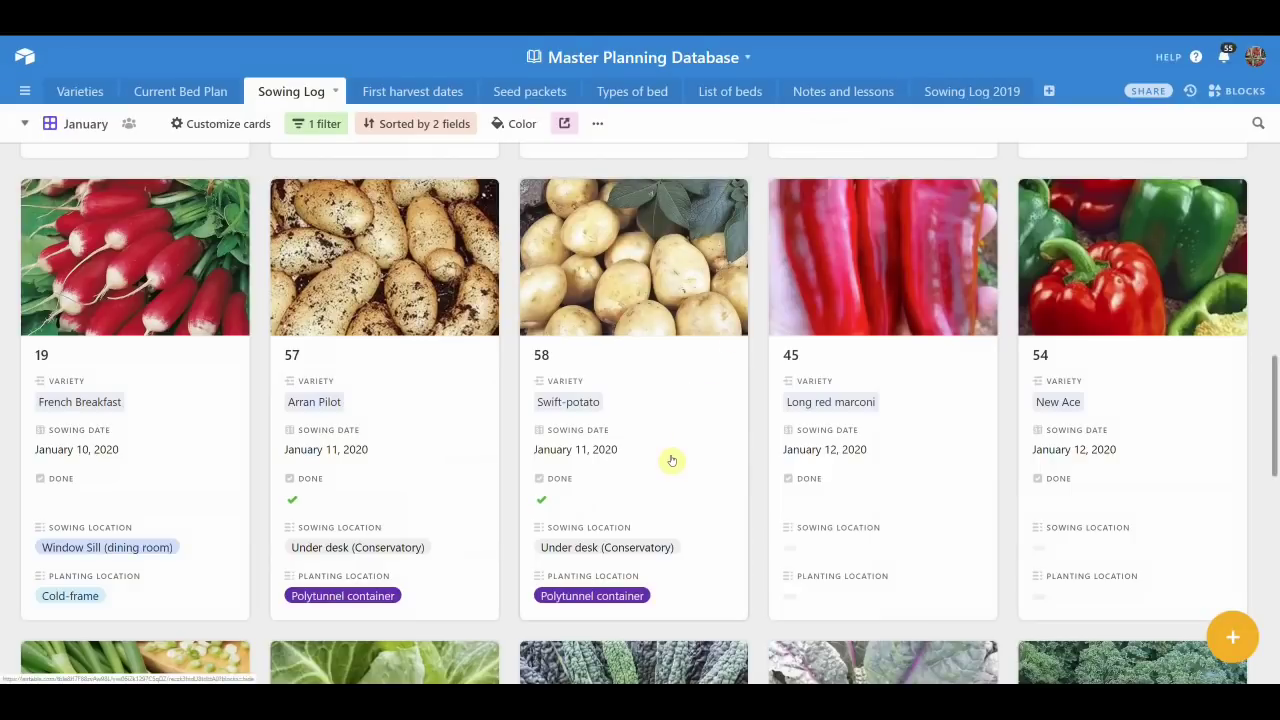
Examine the Charlotte potato record in the first harvest dates table, including its harvest date, location and sown date
{"action": "left_click", "coordinate": [416, 92]}
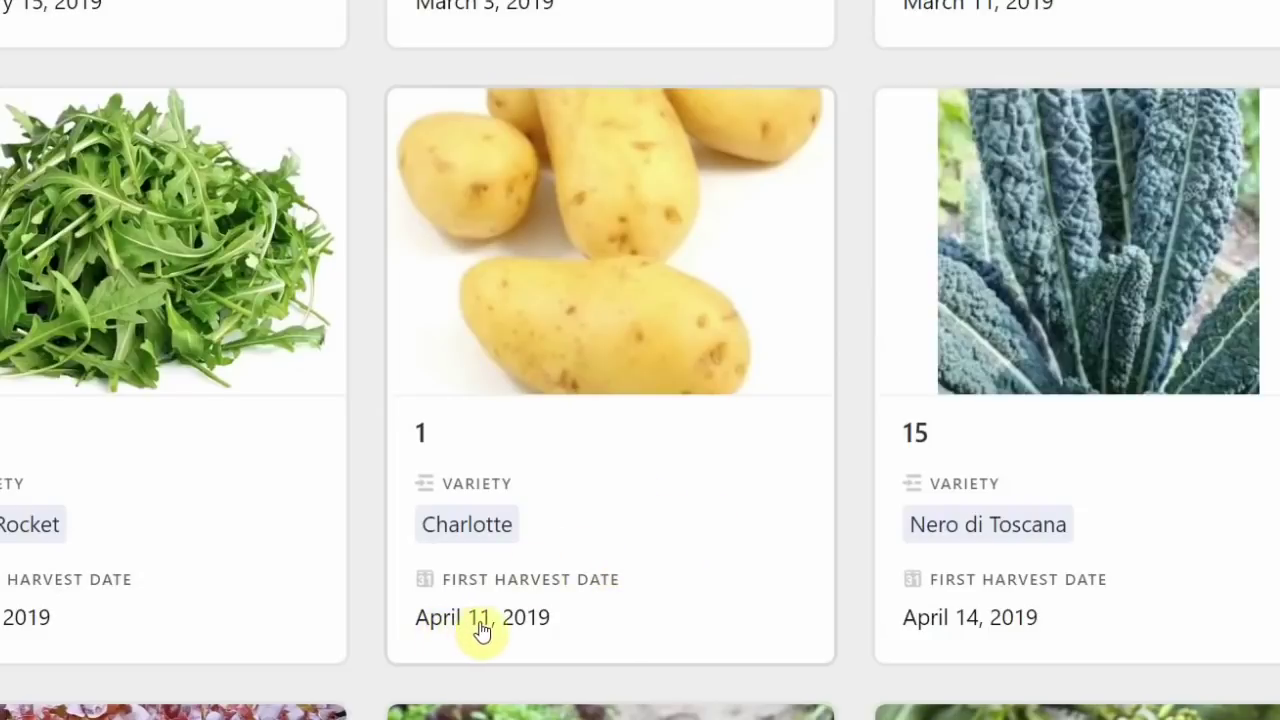
{"action": "left_click", "coordinate": [562, 630]}
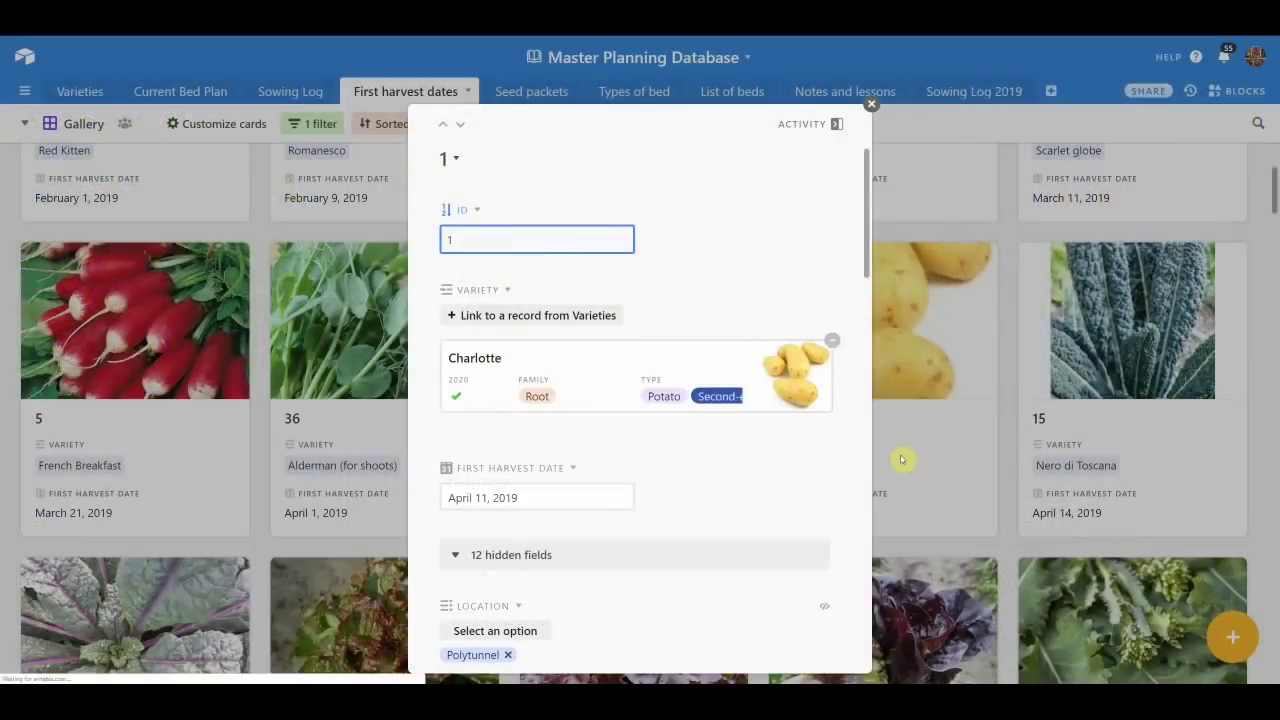
{"action": "left_click", "coordinate": [865, 250]}
{"action": "left_click_drag", "start_coordinate": [865, 250], "coordinate": [849, 297]}
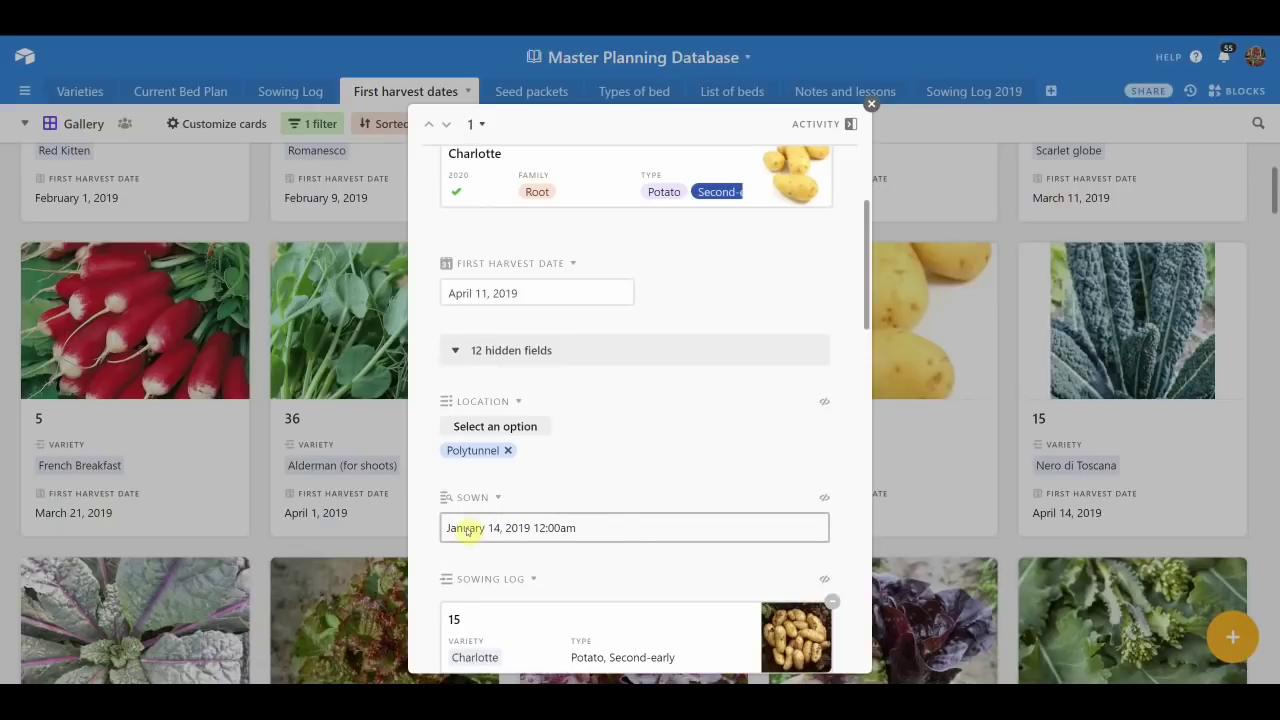
{"action": "left_click", "coordinate": [870, 106]}
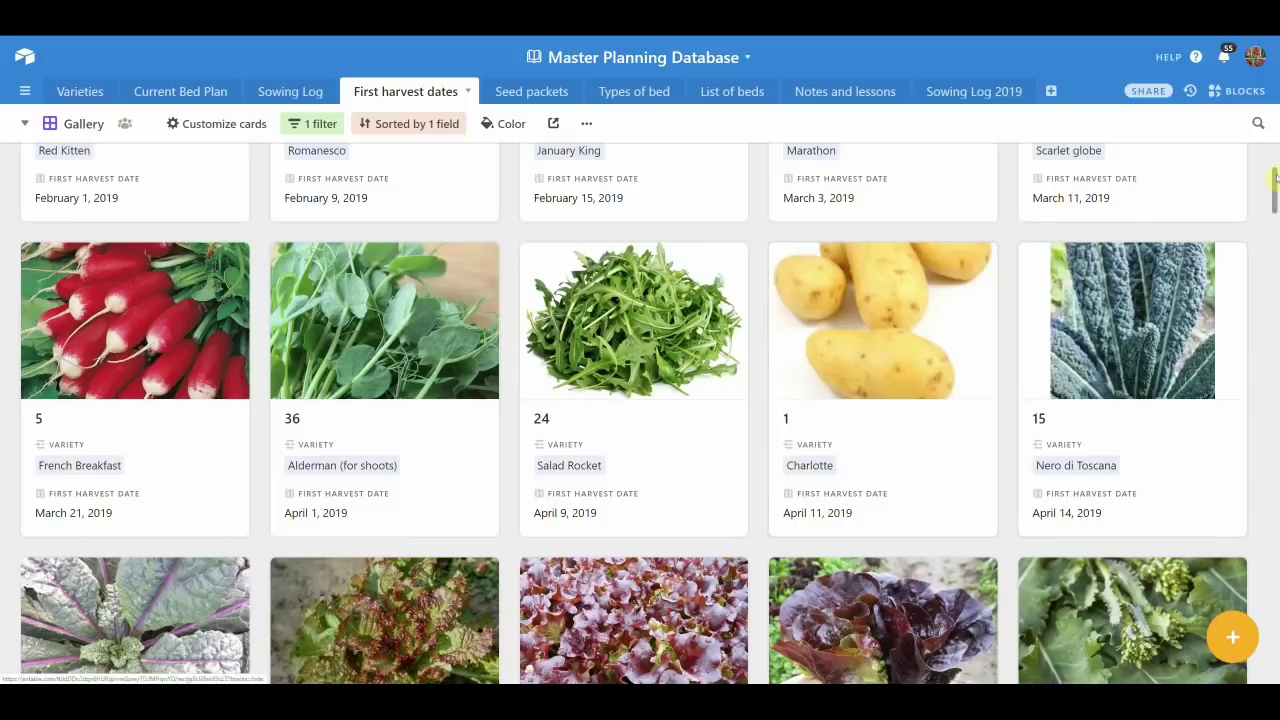
{"action": "left_click_drag", "start_coordinate": [1273, 178], "coordinate": [1274, 186]}
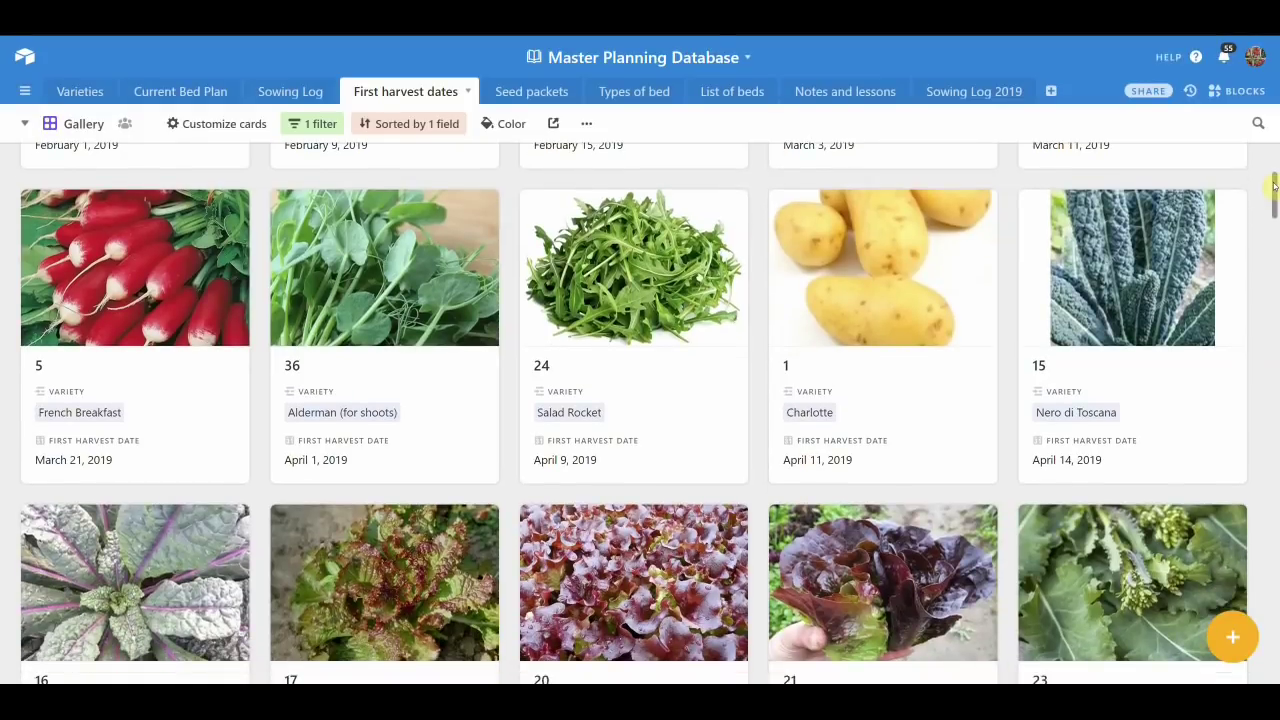
{"action": "left_click_drag", "start_coordinate": [1274, 185], "coordinate": [1270, 178]}
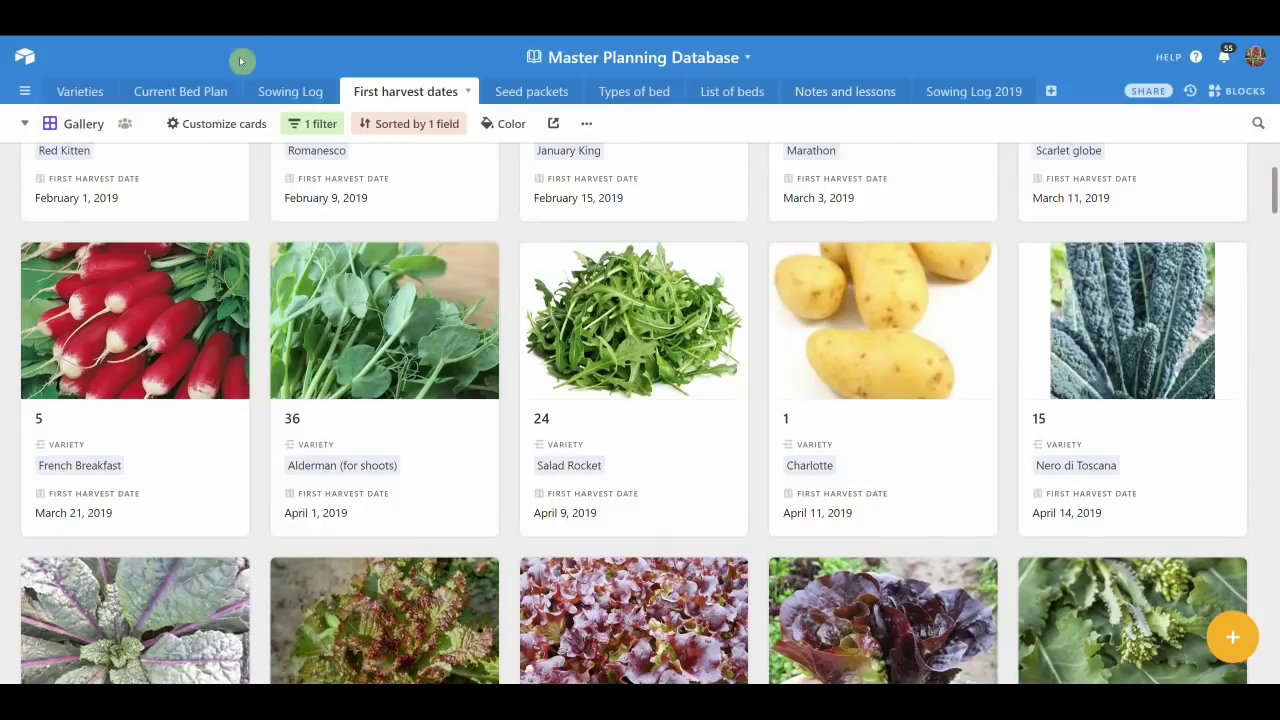
In the January sowing log, reschedule the Amsterdam Forcing carrot's sowing date to January 24, 2020
{"action": "left_click", "coordinate": [279, 91]}
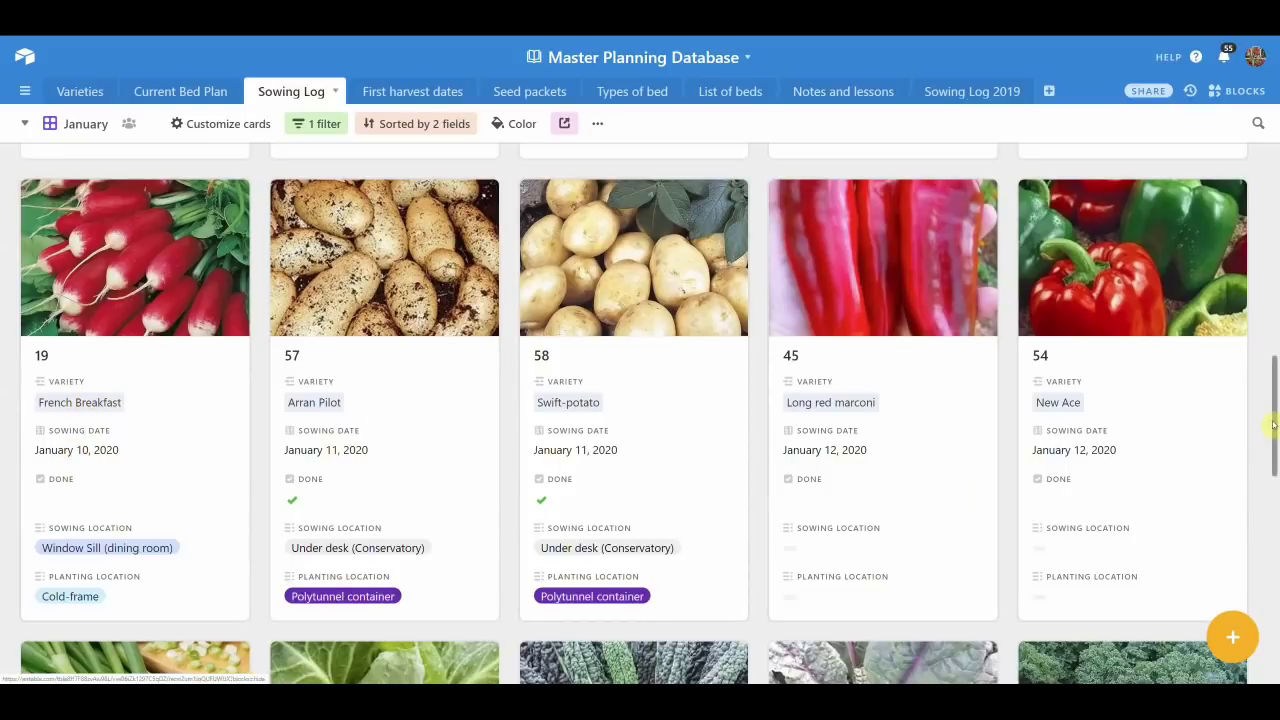
{"action": "left_click_drag", "start_coordinate": [1274, 423], "coordinate": [1275, 323]}
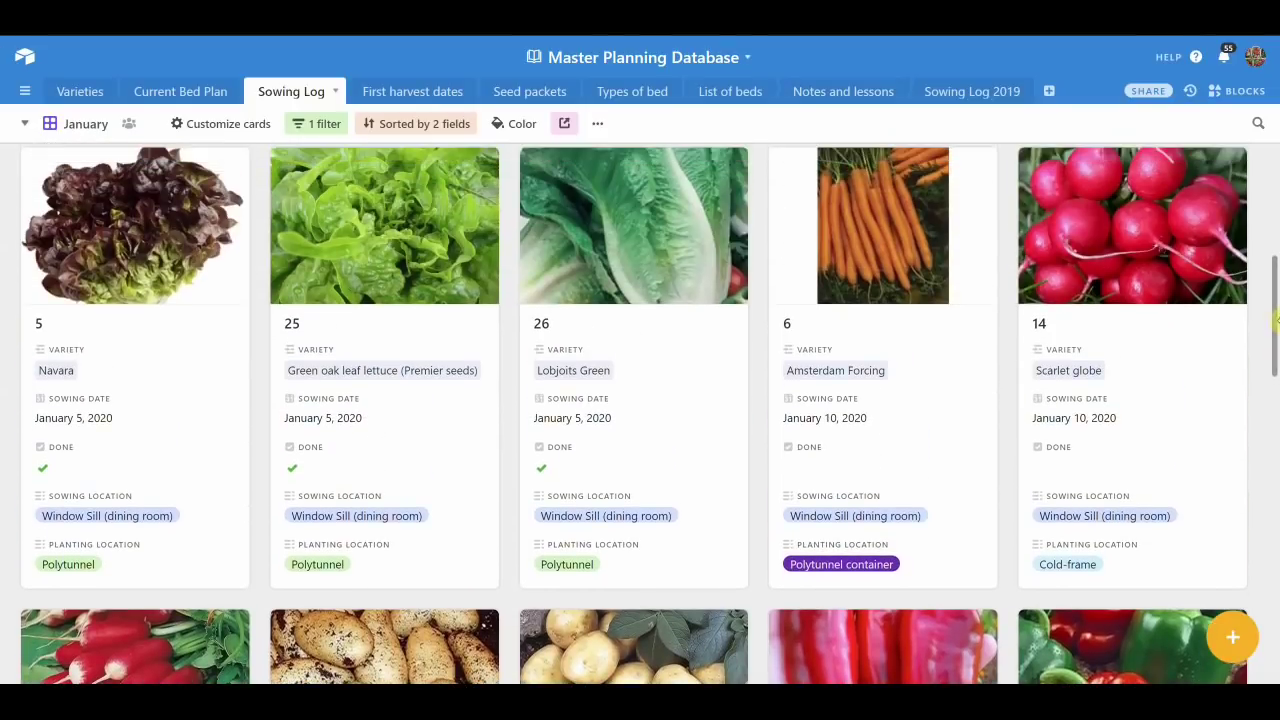
{"action": "left_click", "coordinate": [880, 449]}
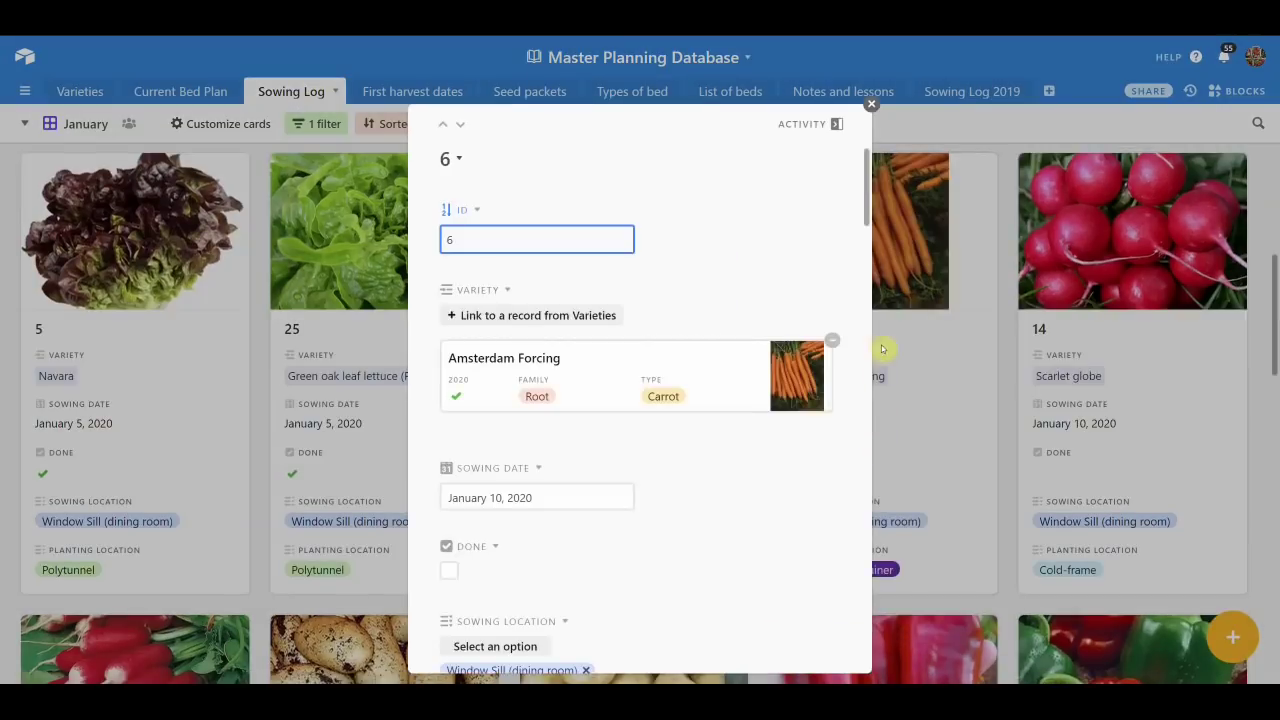
{"action": "left_click", "coordinate": [866, 213]}
{"action": "left_click_drag", "start_coordinate": [866, 216], "coordinate": [863, 234]}
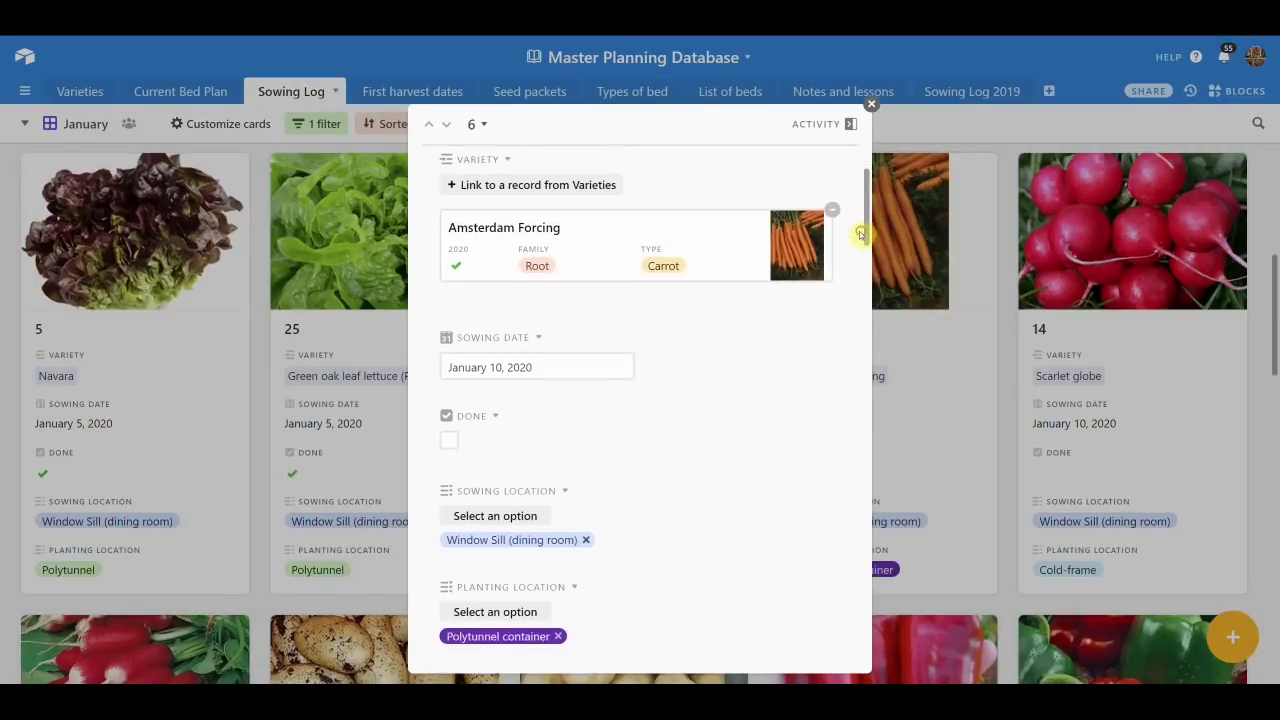
{"action": "left_click", "coordinate": [567, 368]}
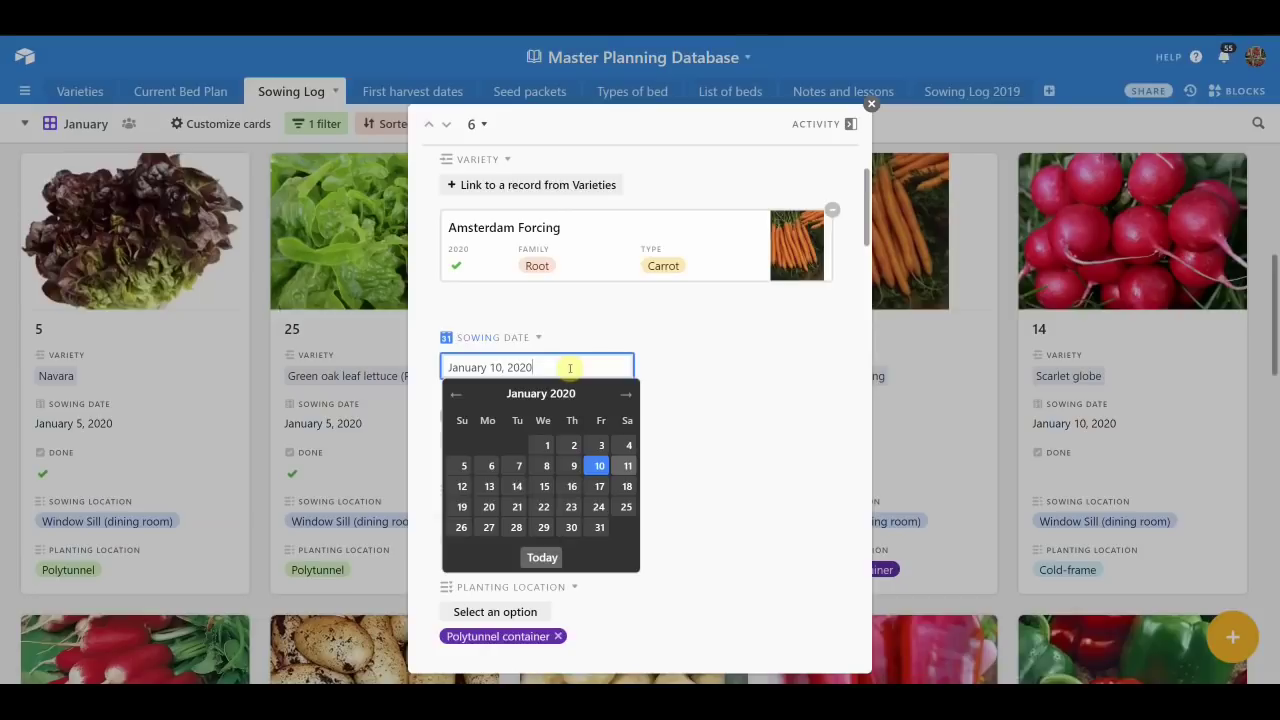
{"action": "left_click", "coordinate": [599, 510]}
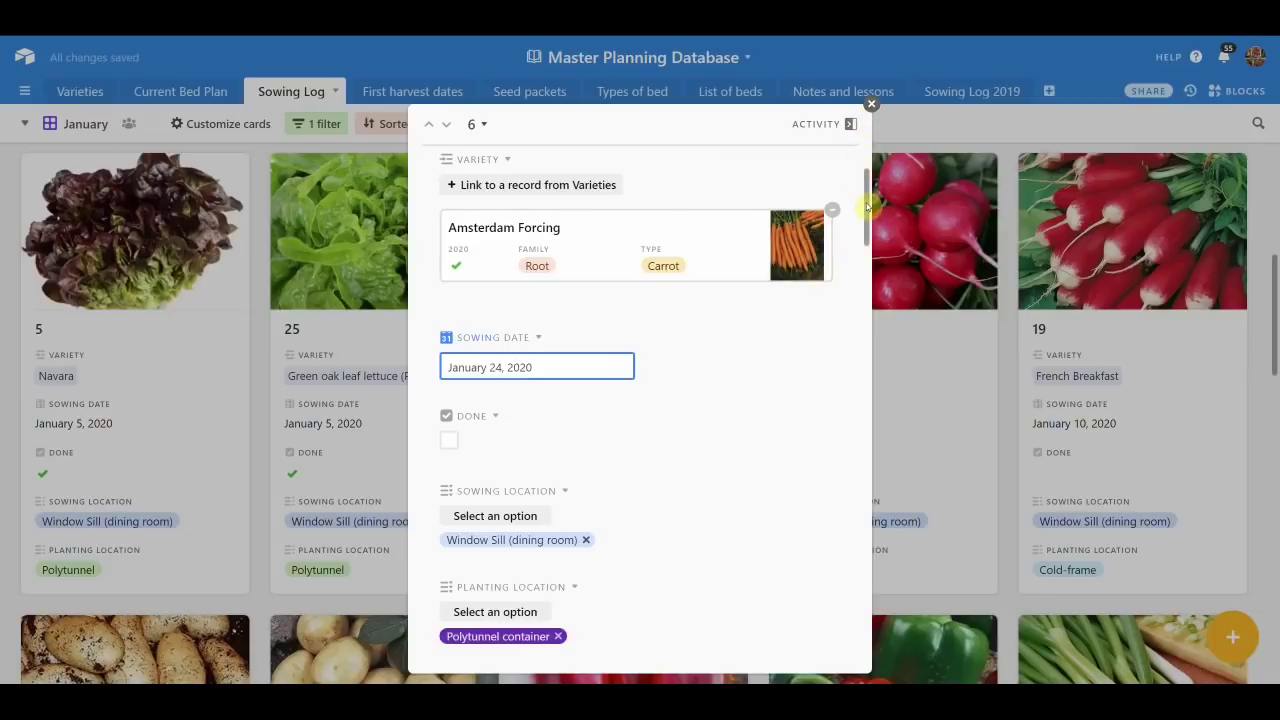
{"action": "left_click_drag", "start_coordinate": [868, 203], "coordinate": [866, 213]}
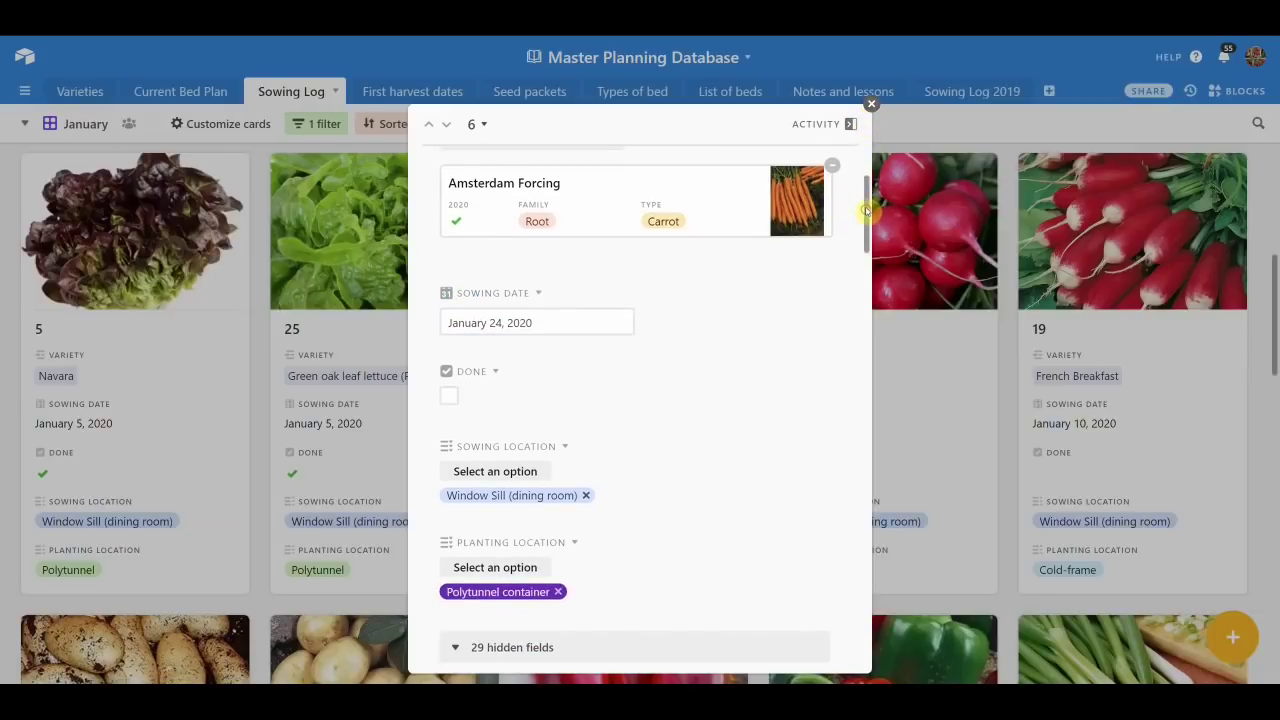
{"action": "left_click", "coordinate": [872, 104]}
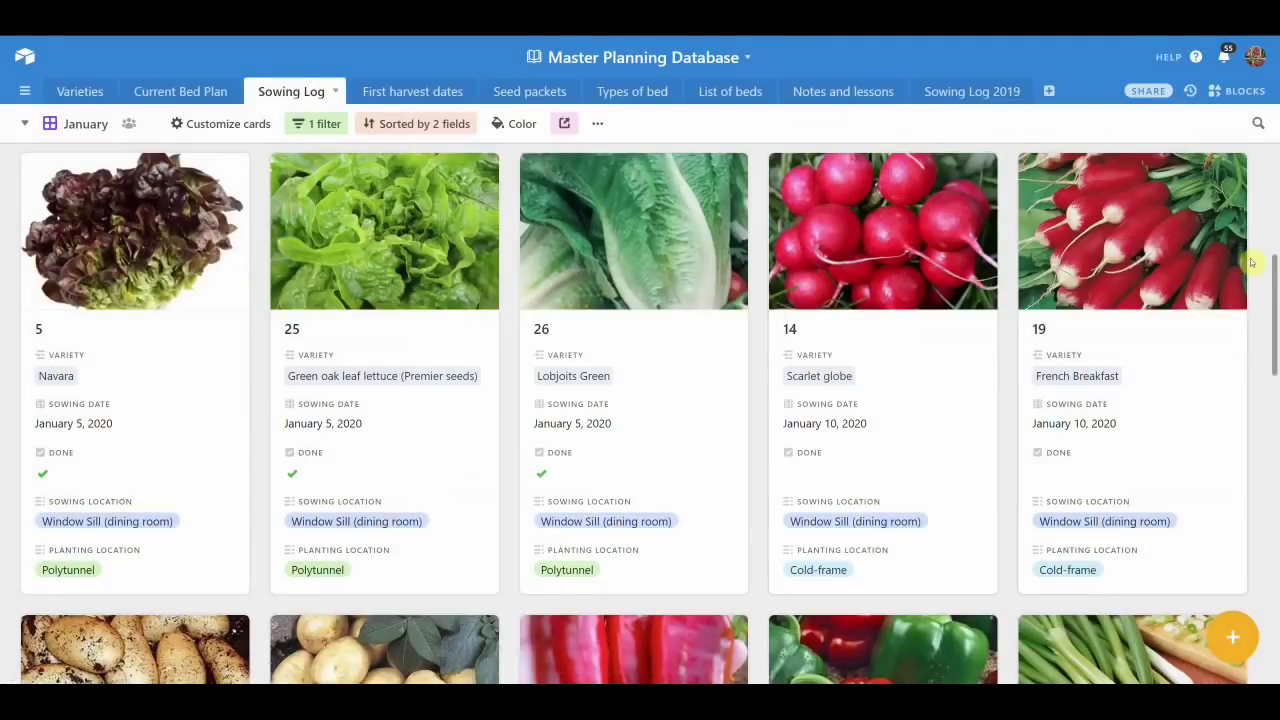
{"action": "left_click_drag", "start_coordinate": [1268, 272], "coordinate": [1273, 313]}
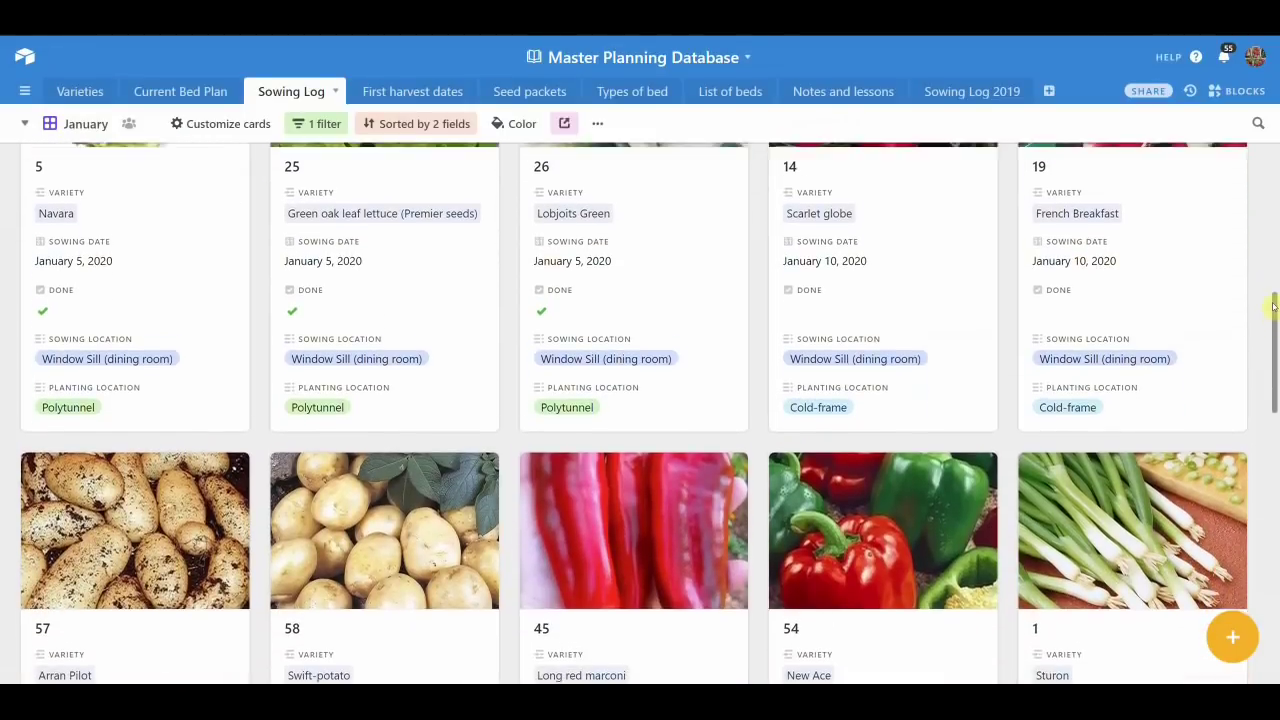
{"action": "left_click_drag", "start_coordinate": [1273, 313], "coordinate": [1220, 345]}
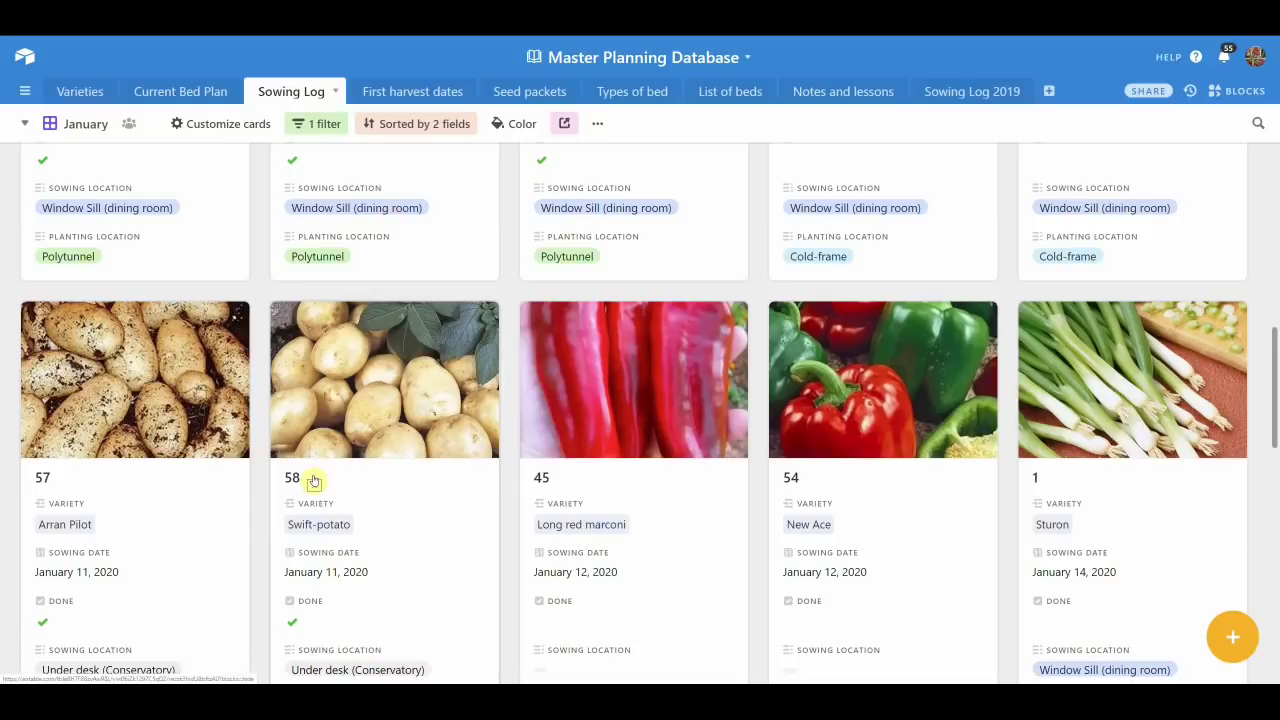
{"action": "left_click_drag", "start_coordinate": [314, 481], "coordinate": [771, 477]}
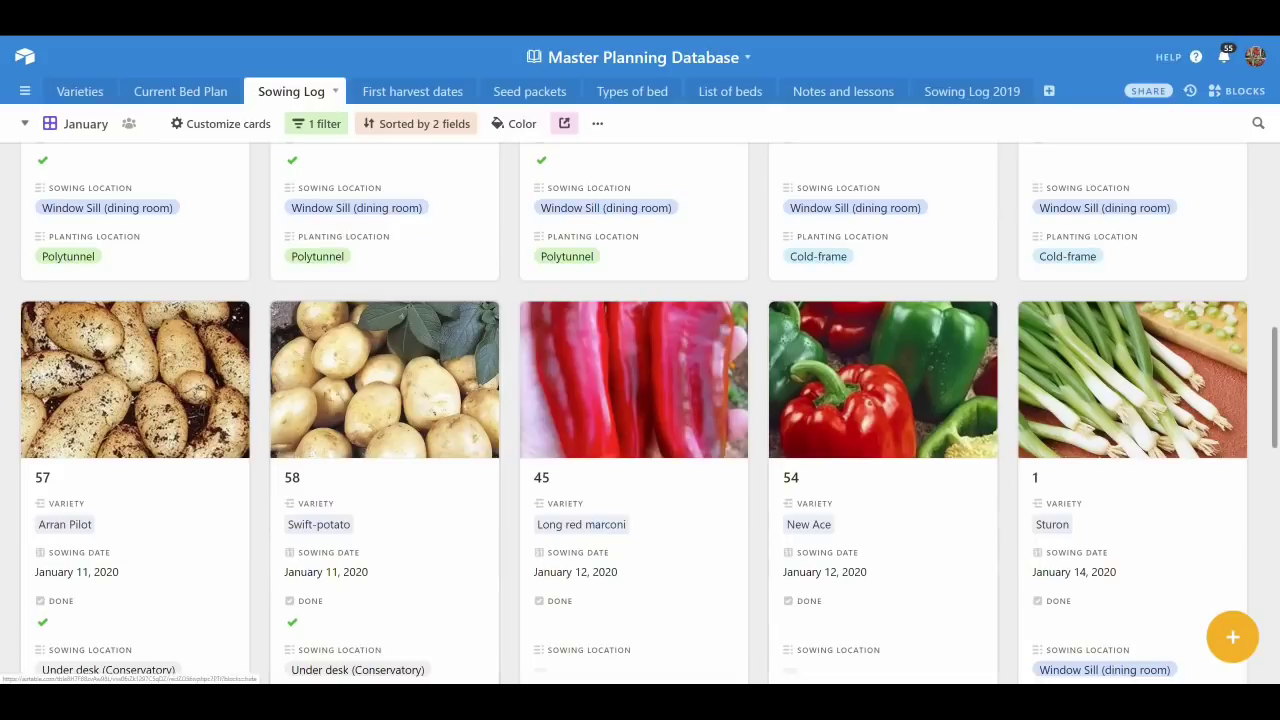